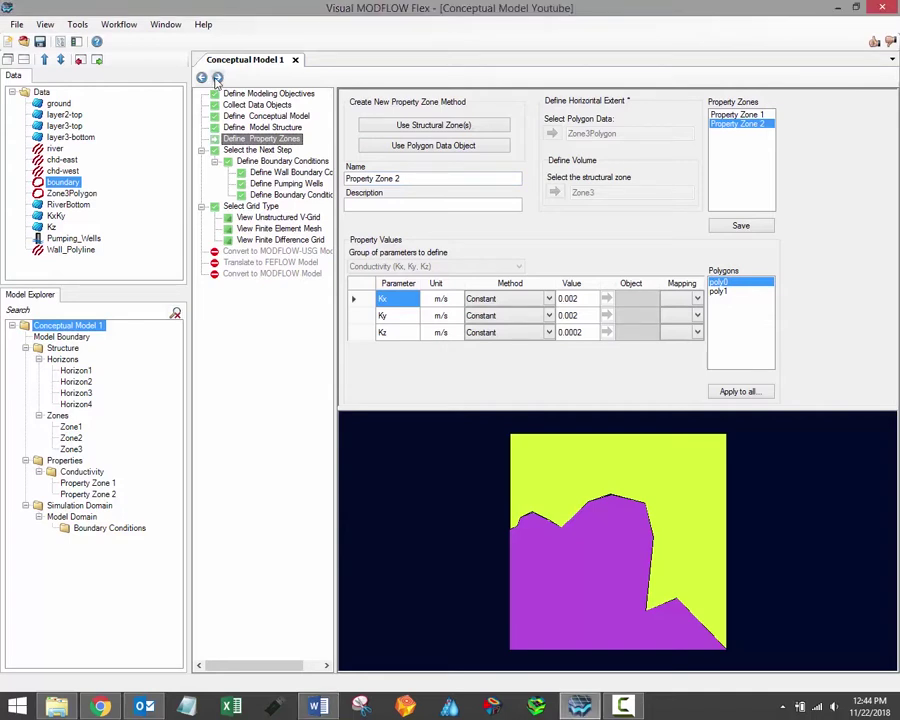
Start a pumping well boundary condition and load the Pumping_Wells data object as its raw wells data.
click(217, 78)
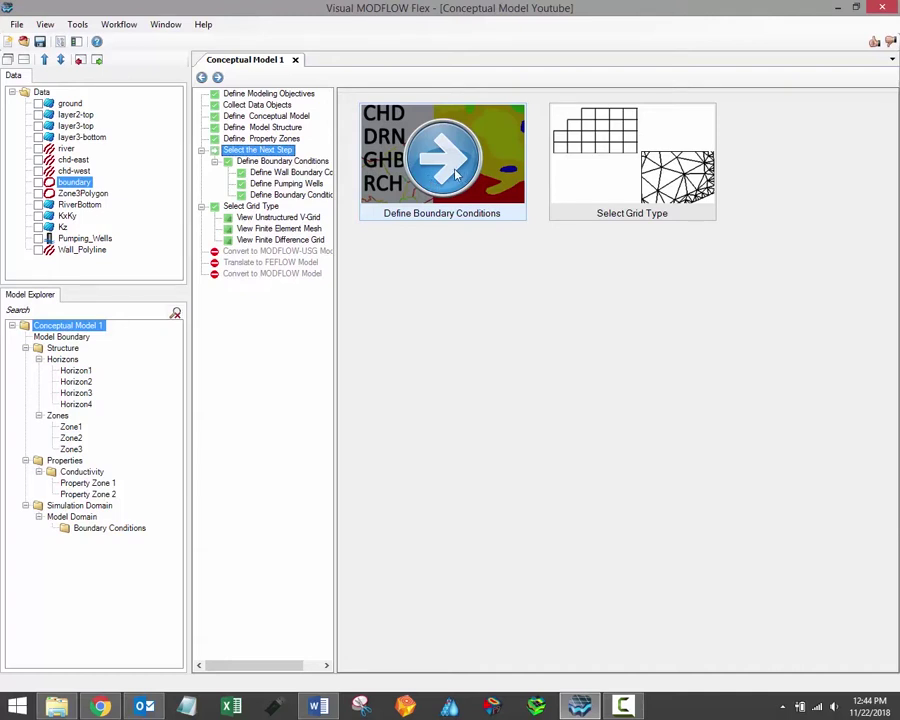
click(455, 174)
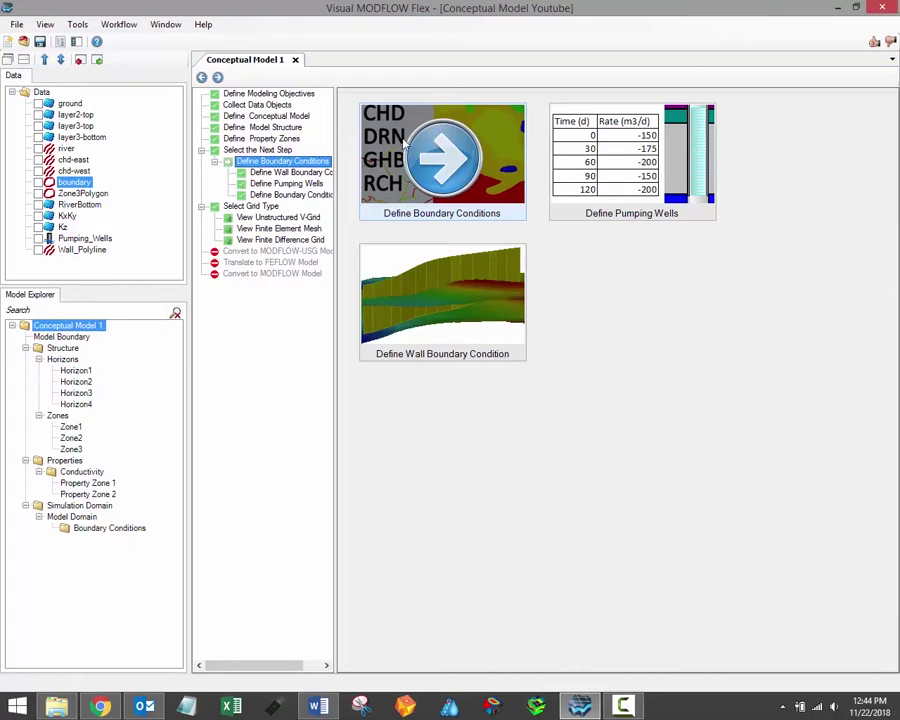
click(636, 167)
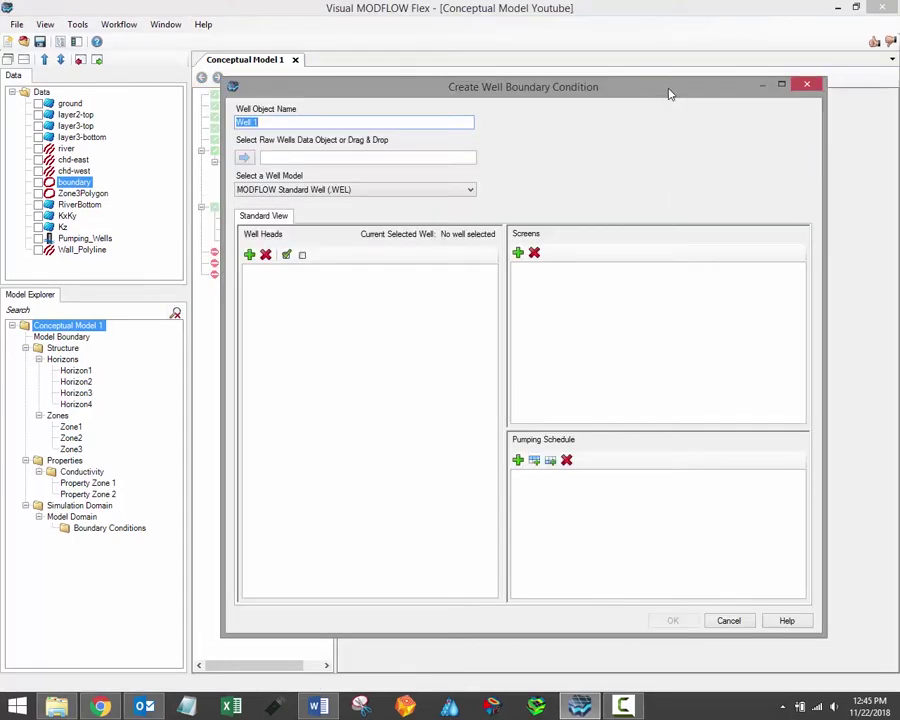
drag(630, 94, 636, 79)
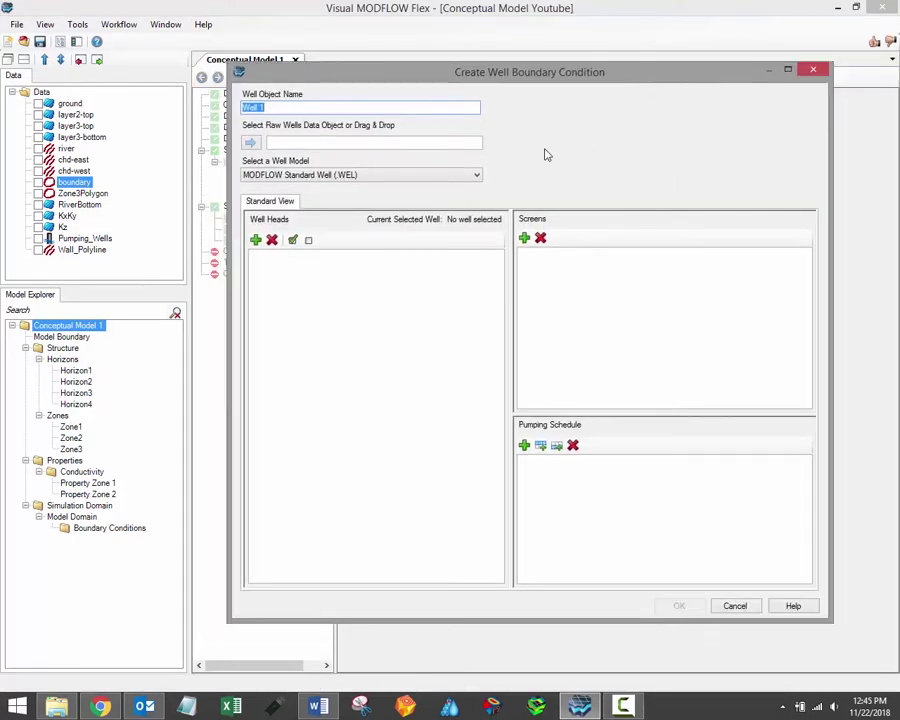
click(86, 239)
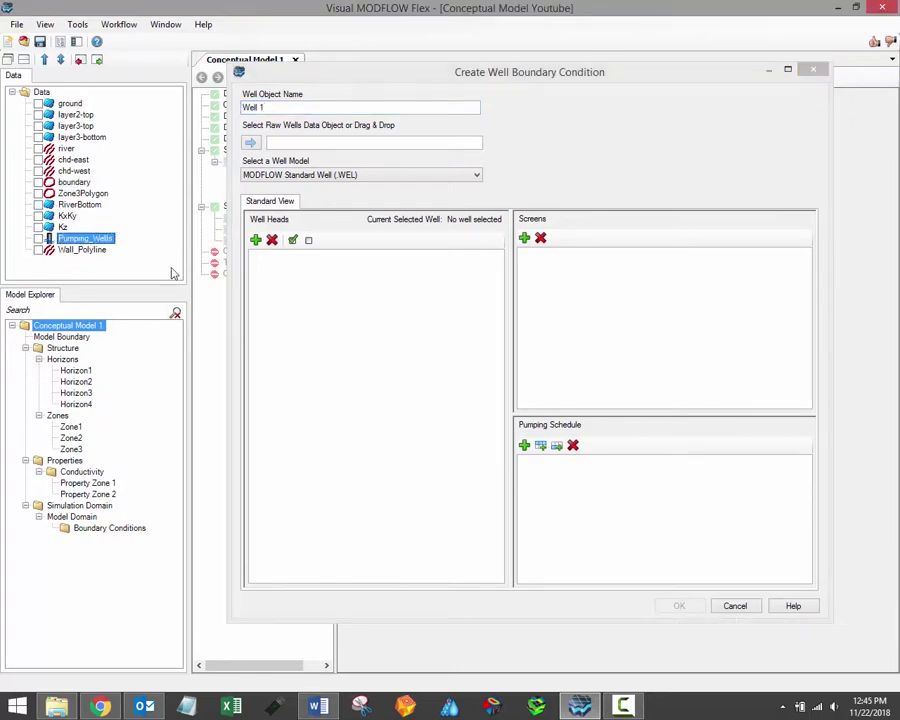
click(251, 143)
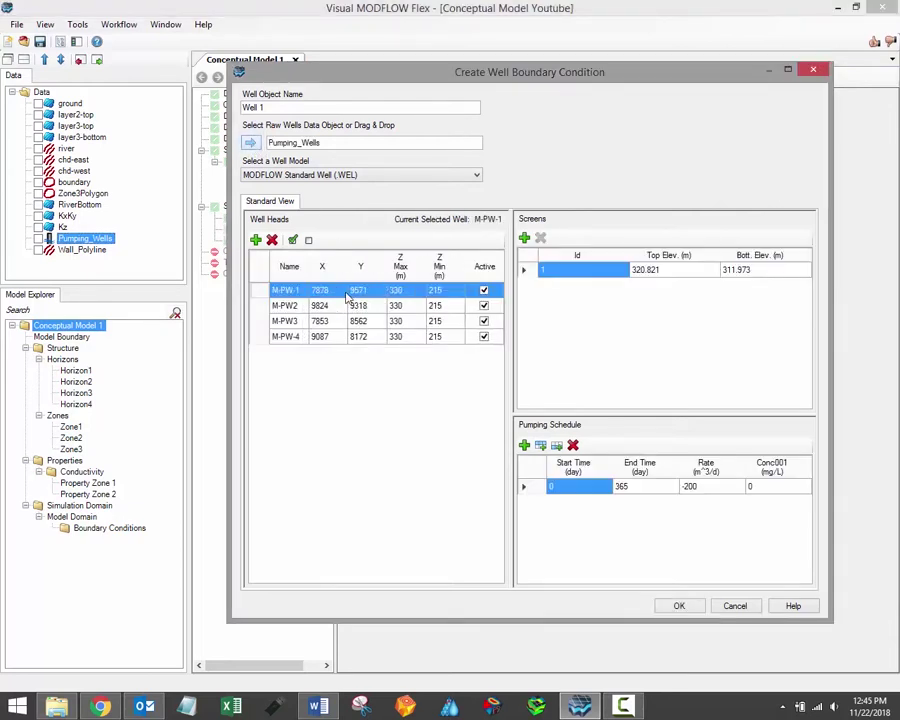
Add a new well head at X 9000, Y 8000, enter its pumping rate, and create the well boundary condition.
click(256, 240)
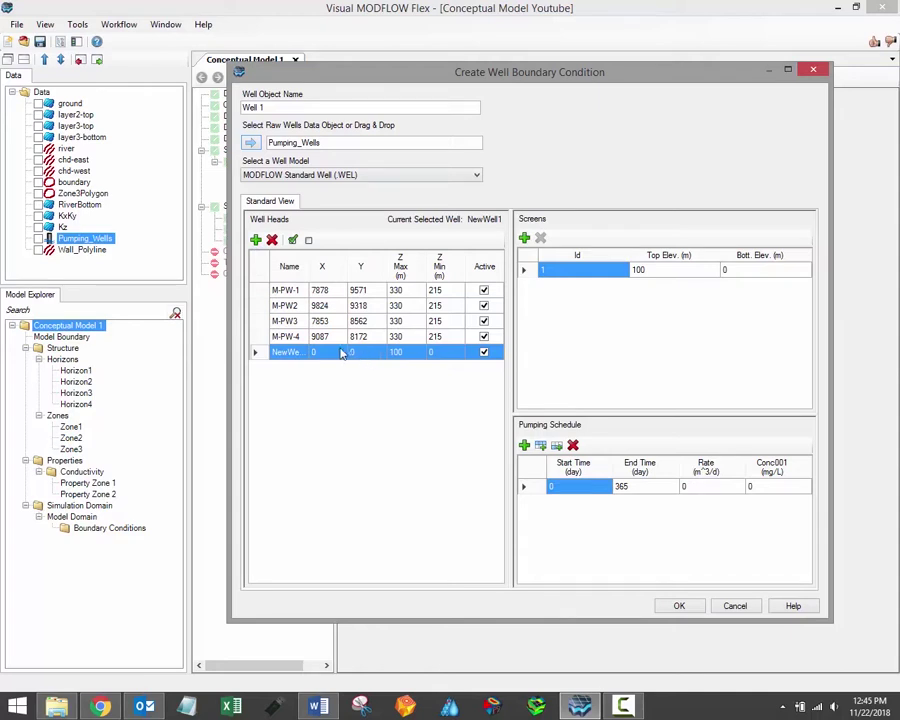
click(331, 354)
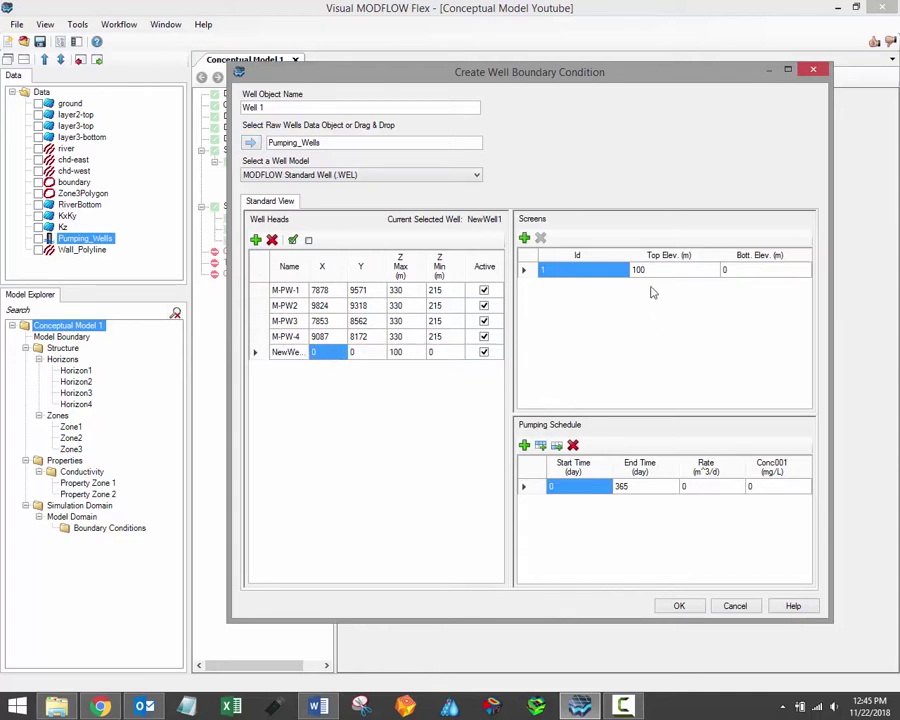
text(9000)
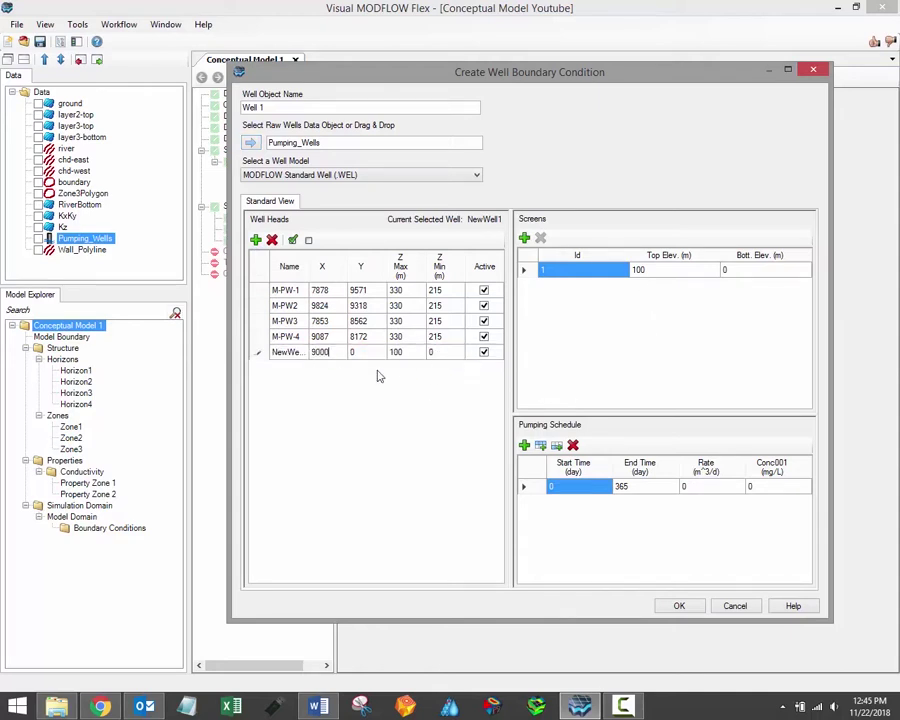
click(365, 353)
text(8000)
click(709, 488)
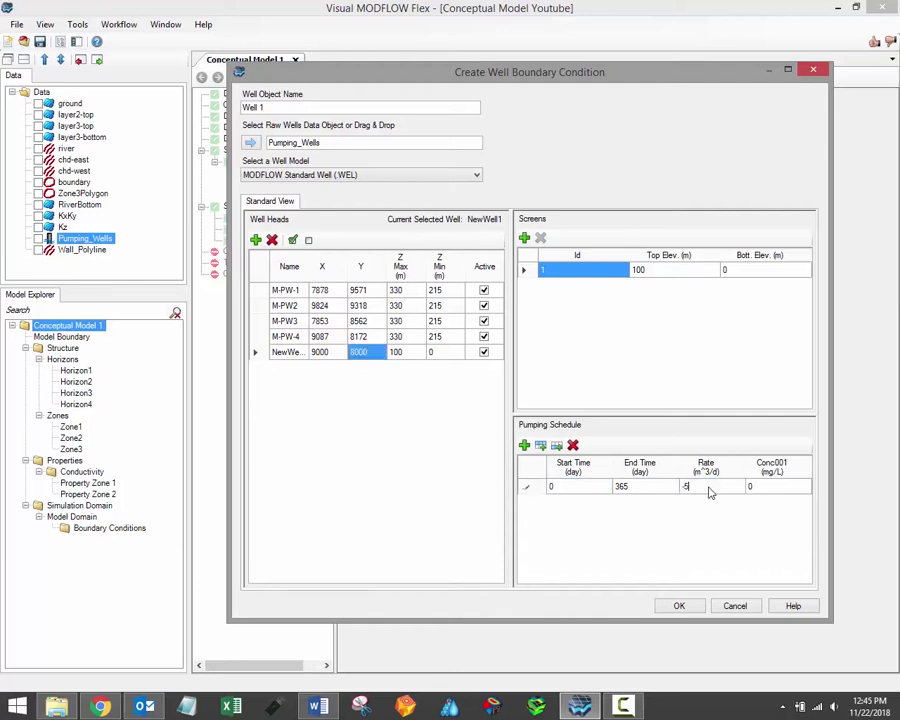
click(679, 605)
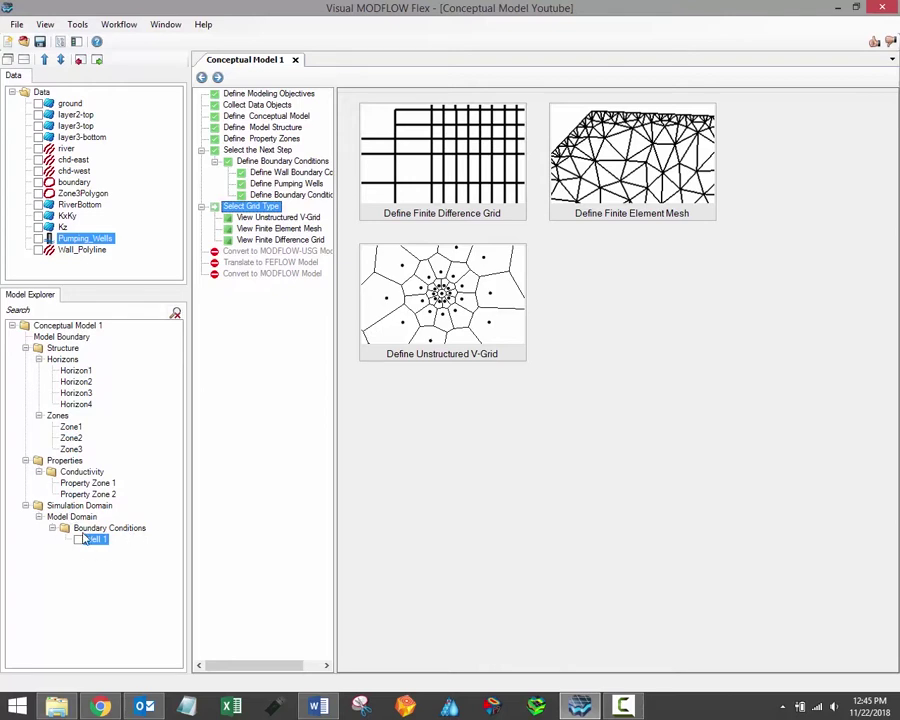
Start a wall boundary condition using Wall_Polyline, with Horizon1 as the top horizon and Horizon2 as the bottom horizon.
click(271, 163)
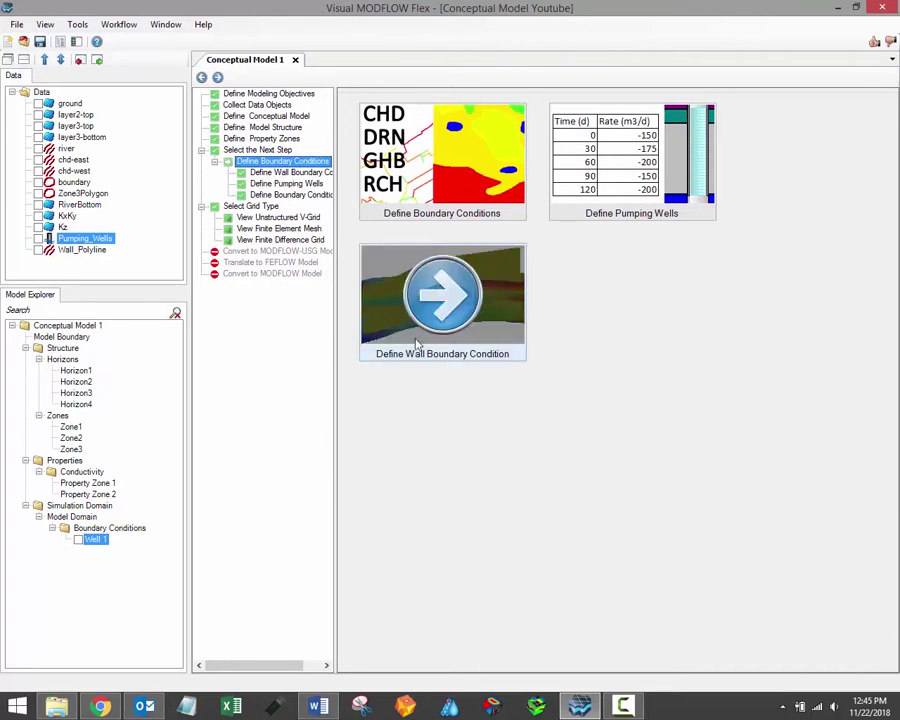
click(445, 300)
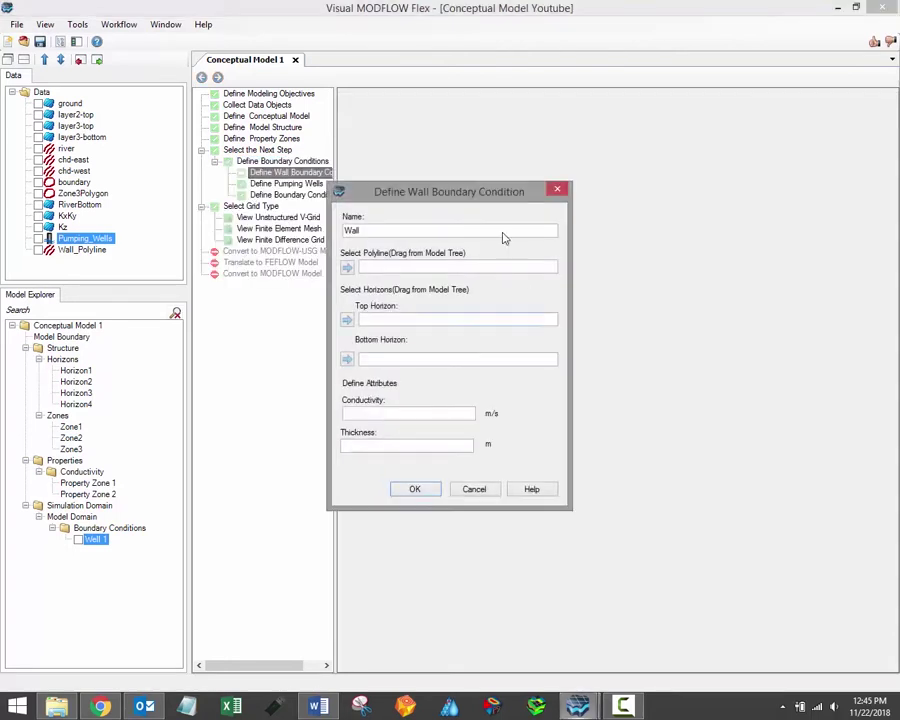
drag(455, 200, 474, 200)
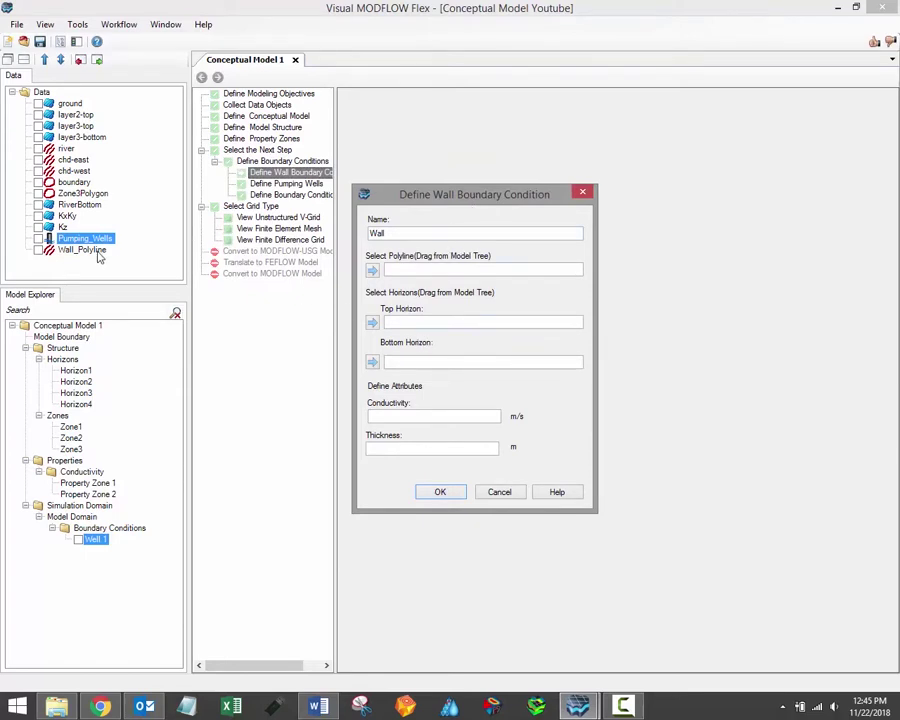
drag(80, 249, 372, 275)
click(372, 273)
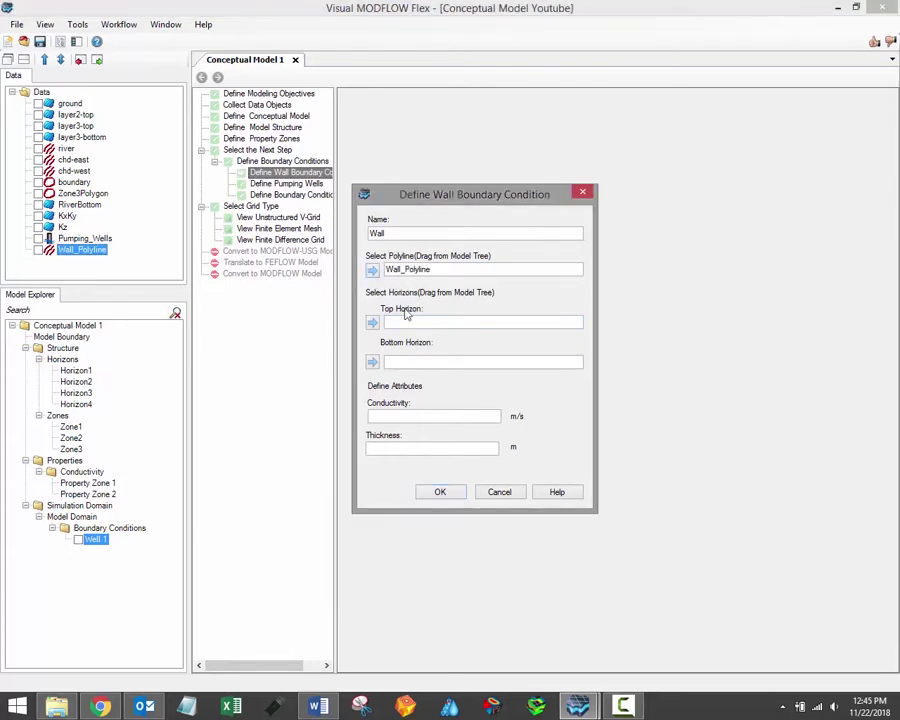
drag(75, 370, 372, 322)
drag(103, 381, 372, 361)
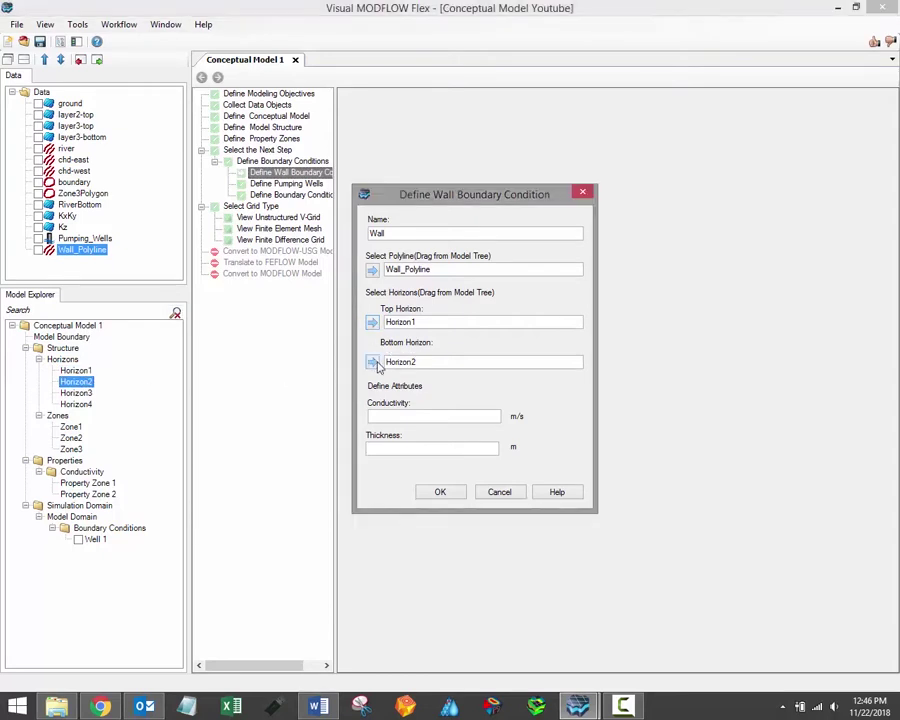
Enter the wall's conductivity, set its thickness to 0.1 m, and create the wall boundary condition.
click(423, 414)
click(408, 444)
text(0.1)
click(440, 494)
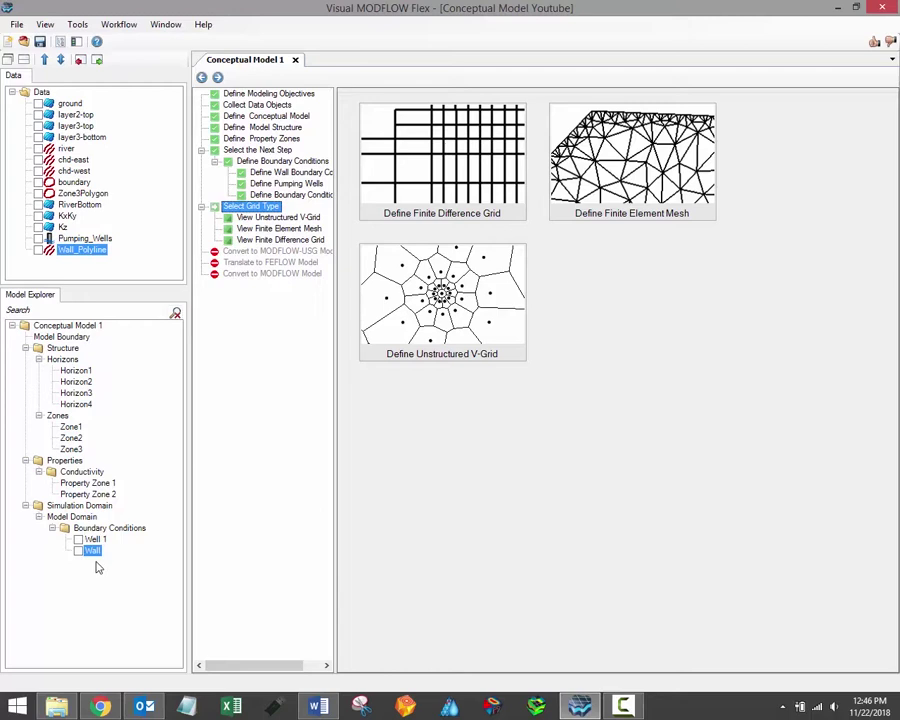
Return to the boundary condition options and start defining a general boundary condition.
click(277, 162)
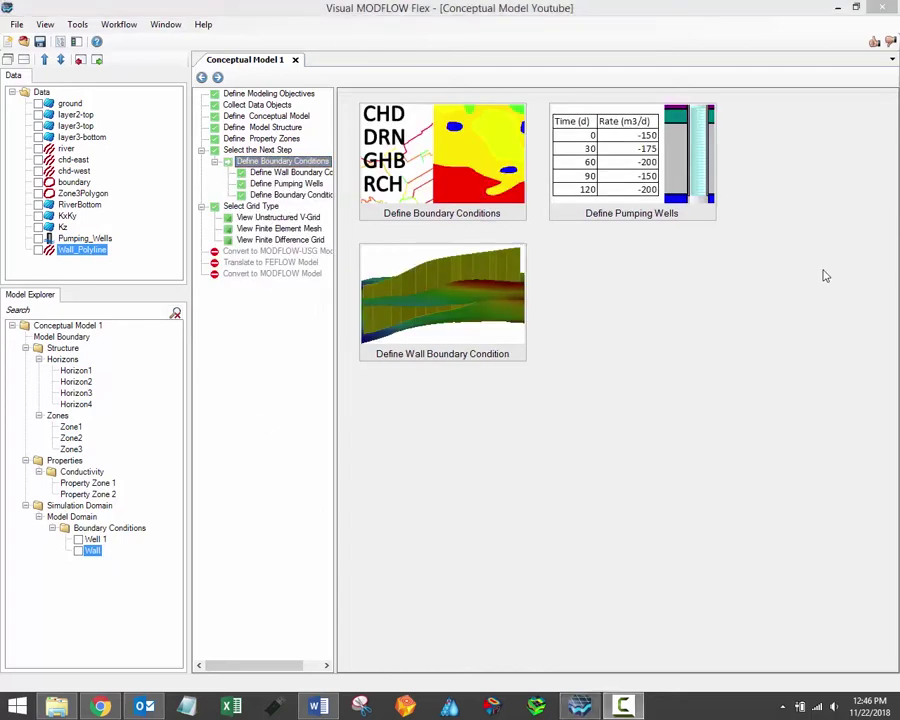
mouse_move(446, 183)
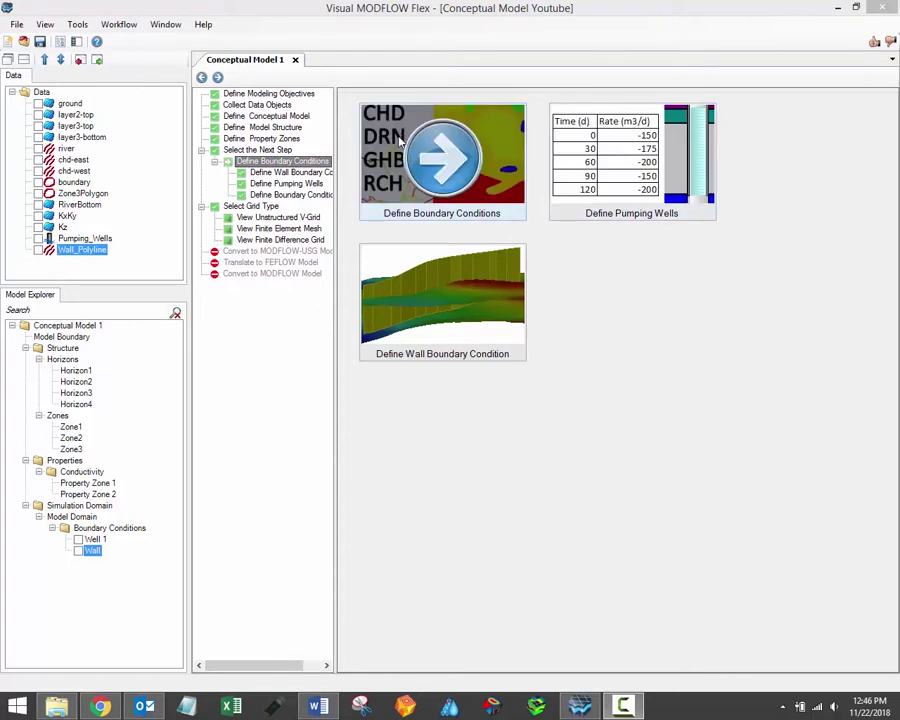
click(450, 160)
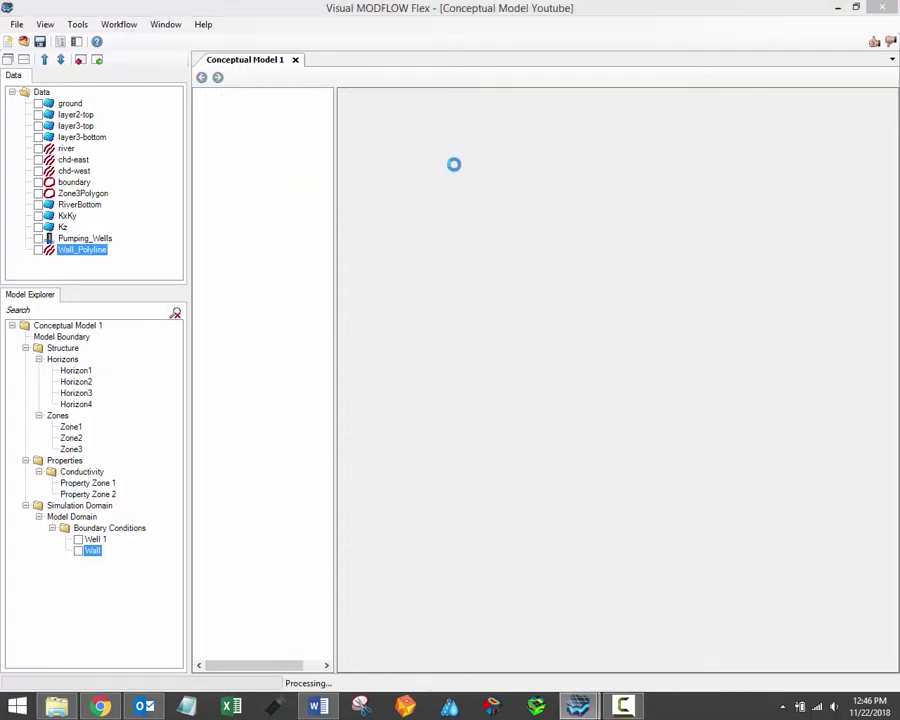
drag(491, 182, 508, 166)
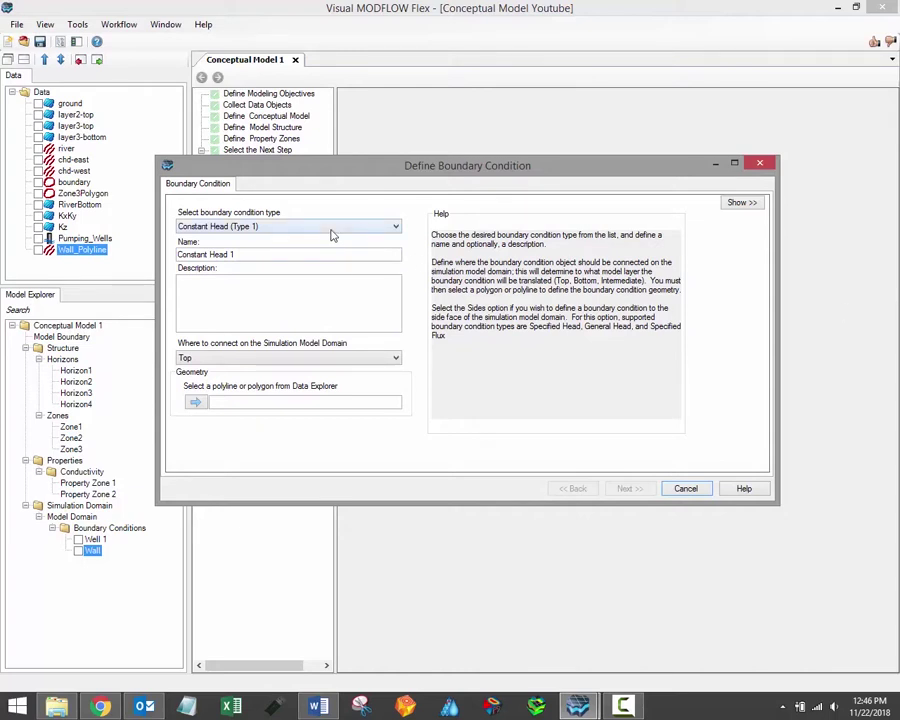
Try the Constant Head (Type 1) condition with its connection set to the side of the simulation model domain.
click(390, 228)
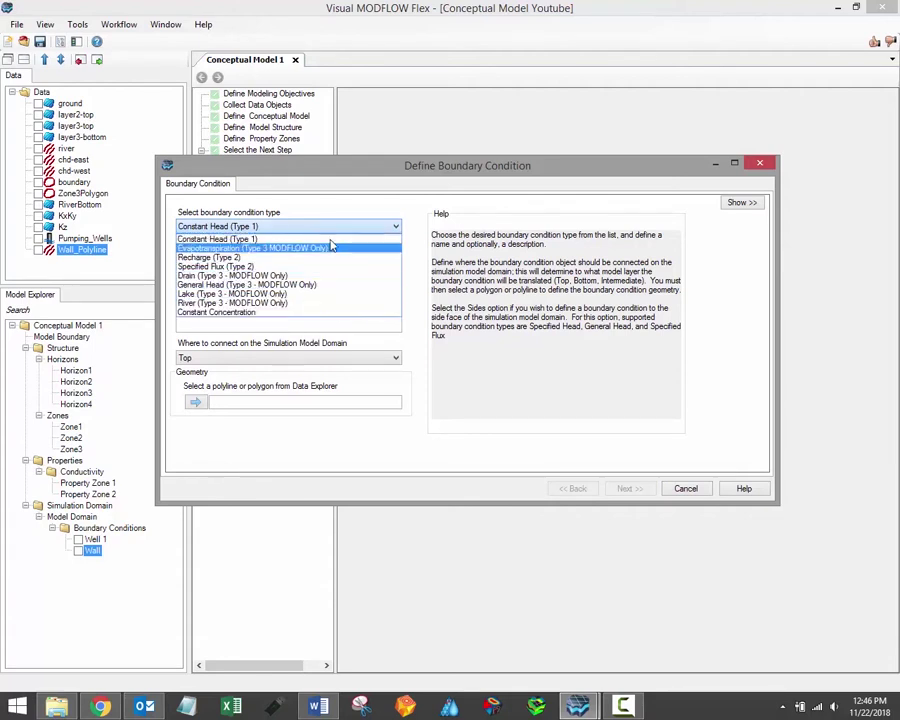
click(310, 239)
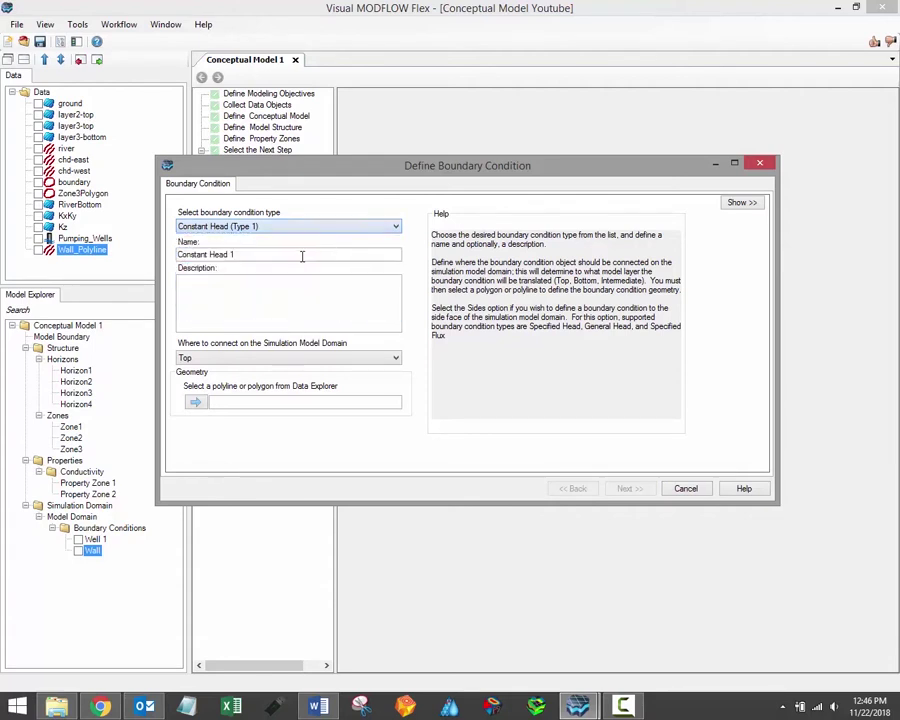
click(253, 294)
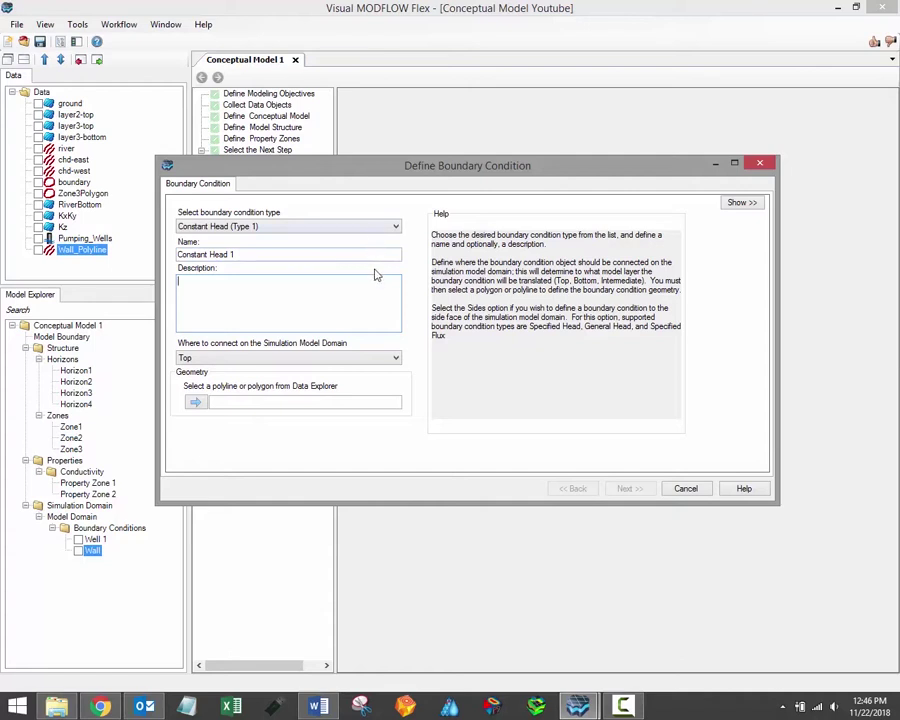
click(333, 363)
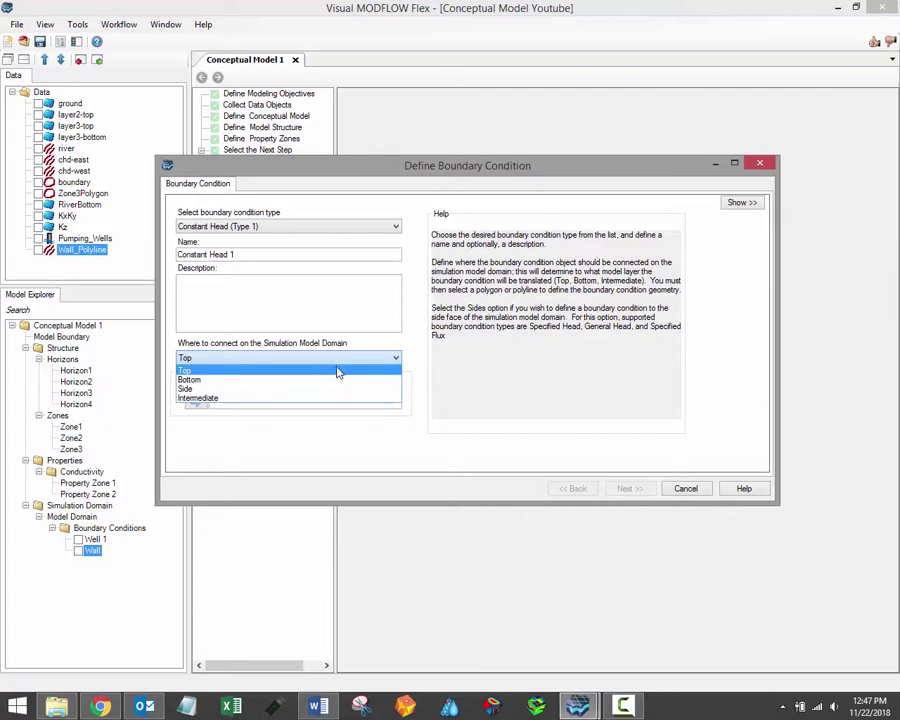
click(337, 370)
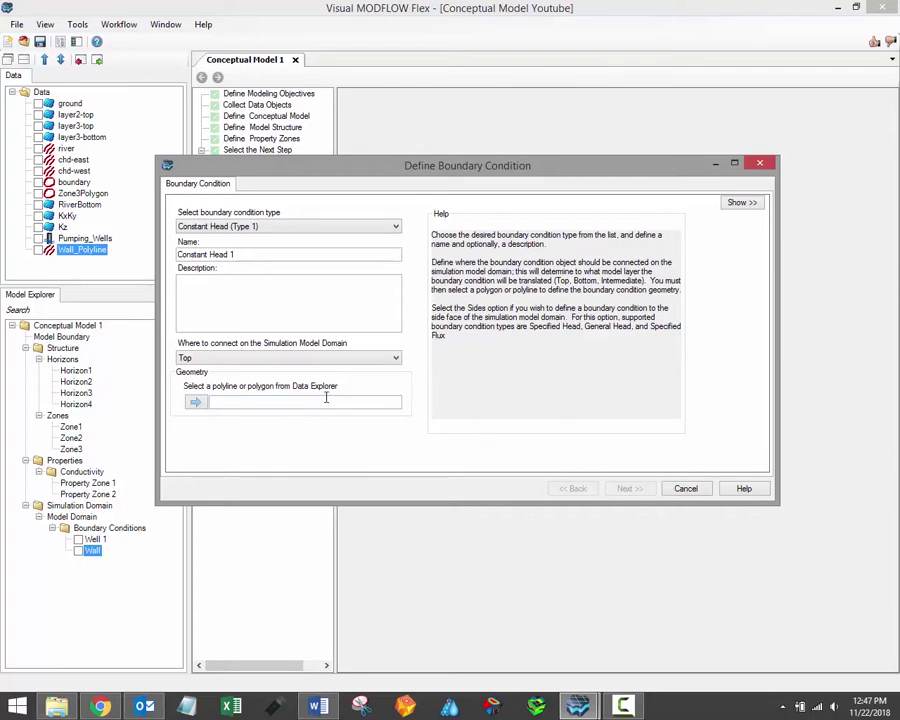
click(374, 361)
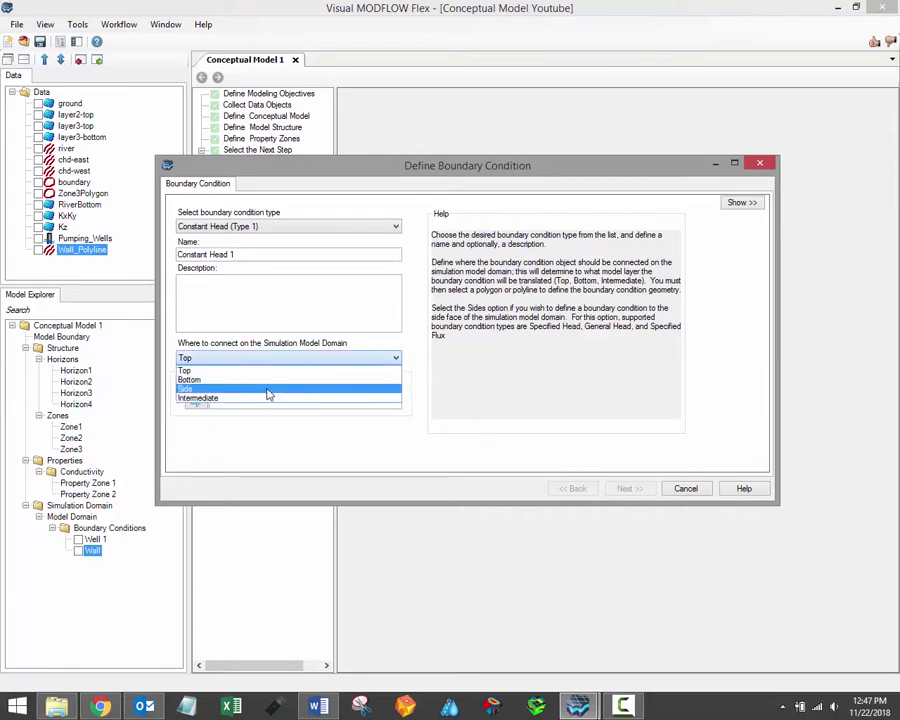
click(268, 390)
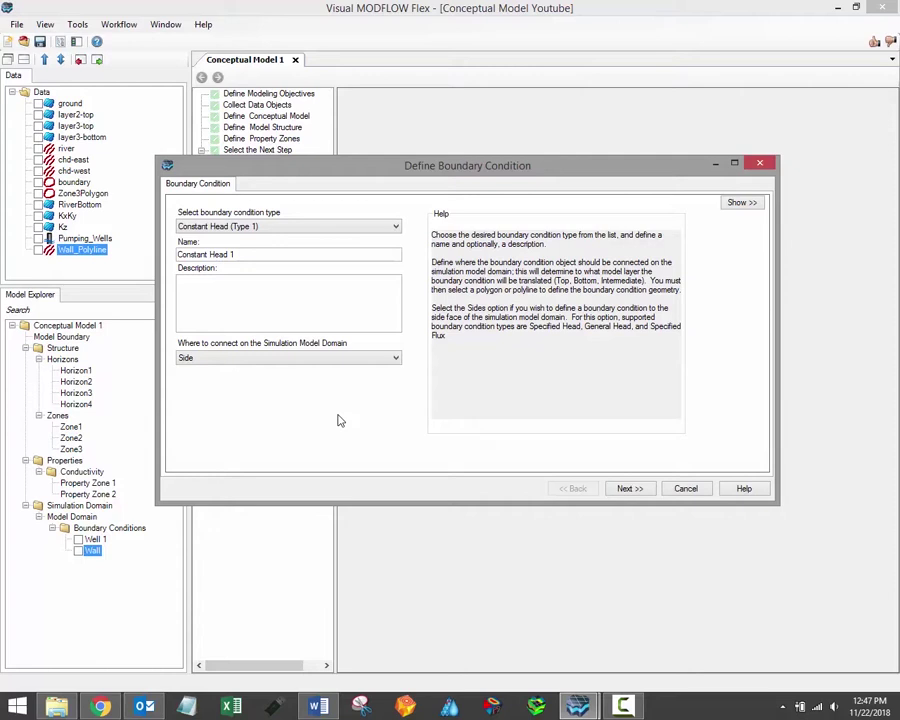
Change the boundary condition type to River (Type 3 - MODFLOW Only) and assign the river polyline as its geometry, accepting the clipping to the model boundary.
click(333, 232)
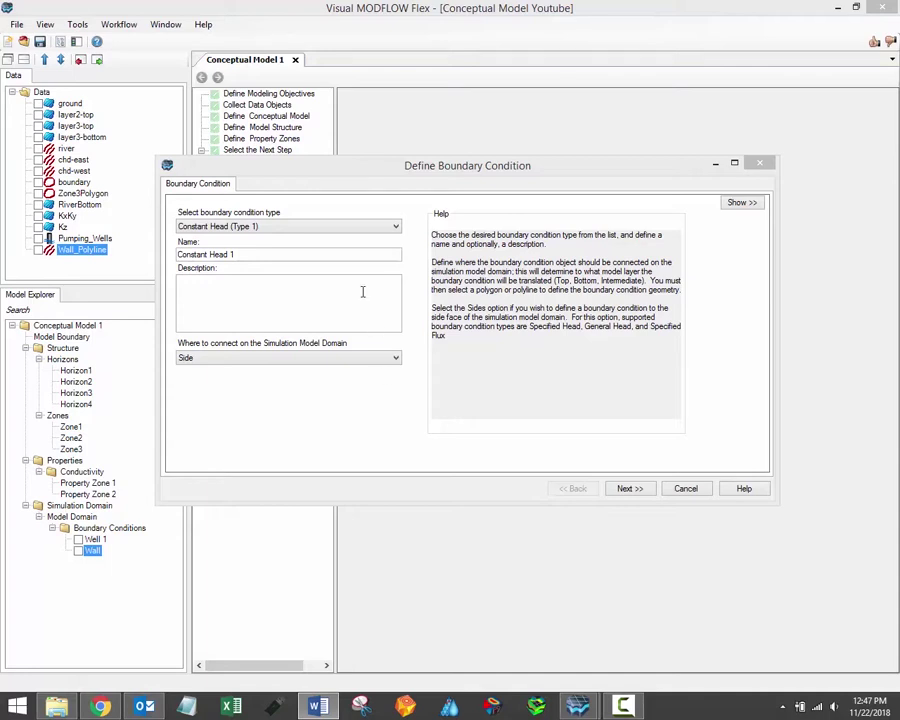
click(297, 227)
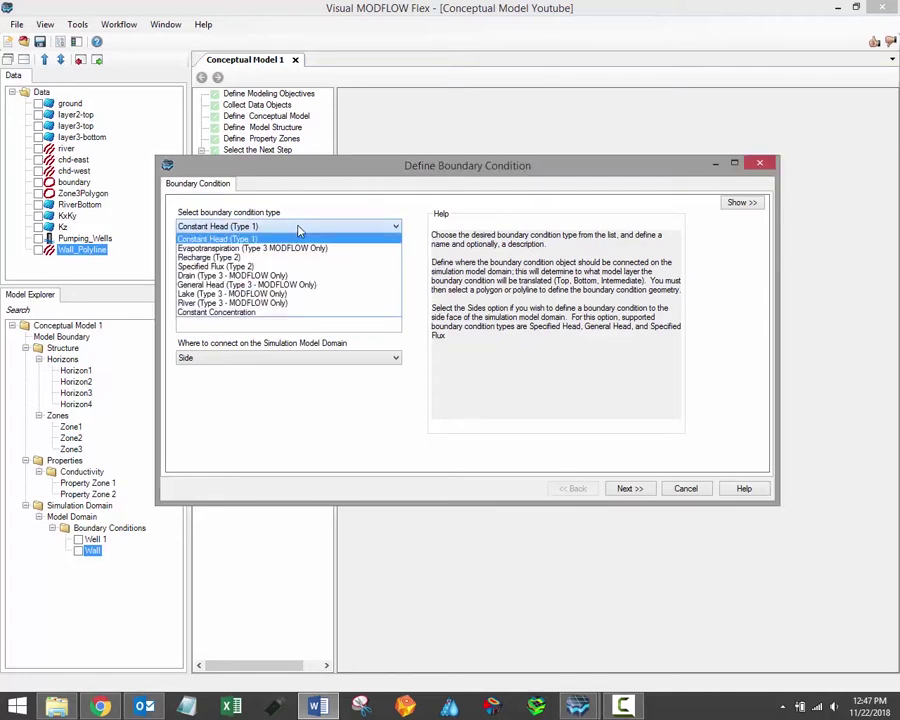
click(264, 303)
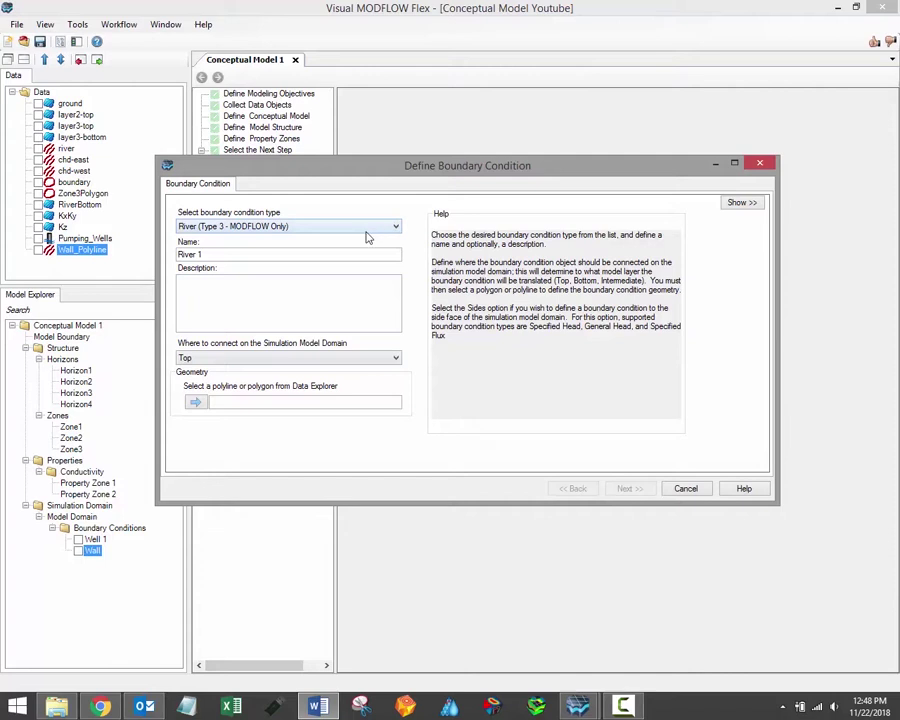
drag(344, 170, 375, 168)
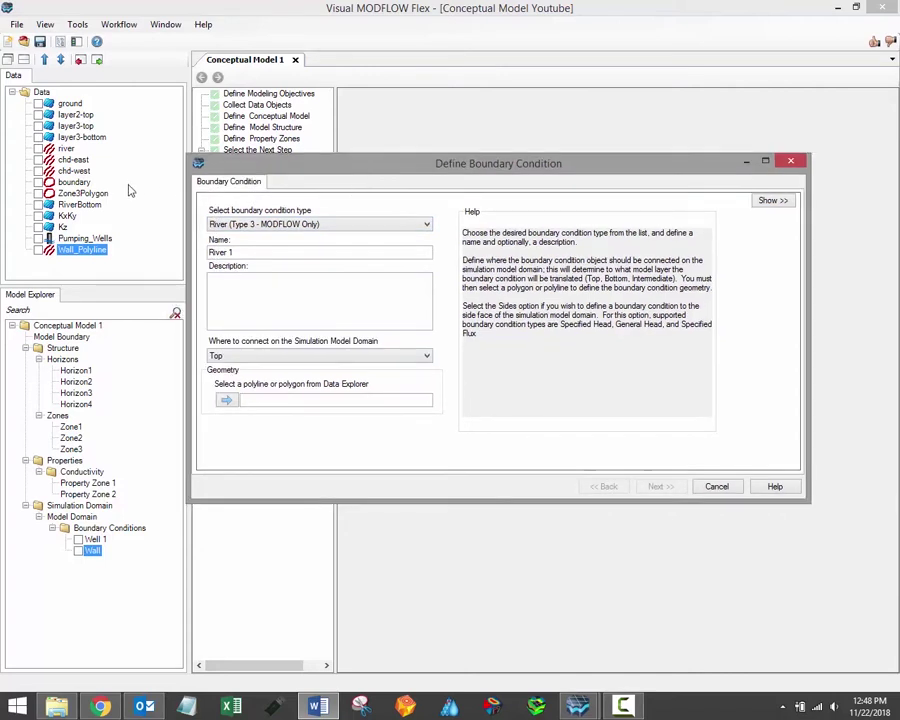
click(66, 148)
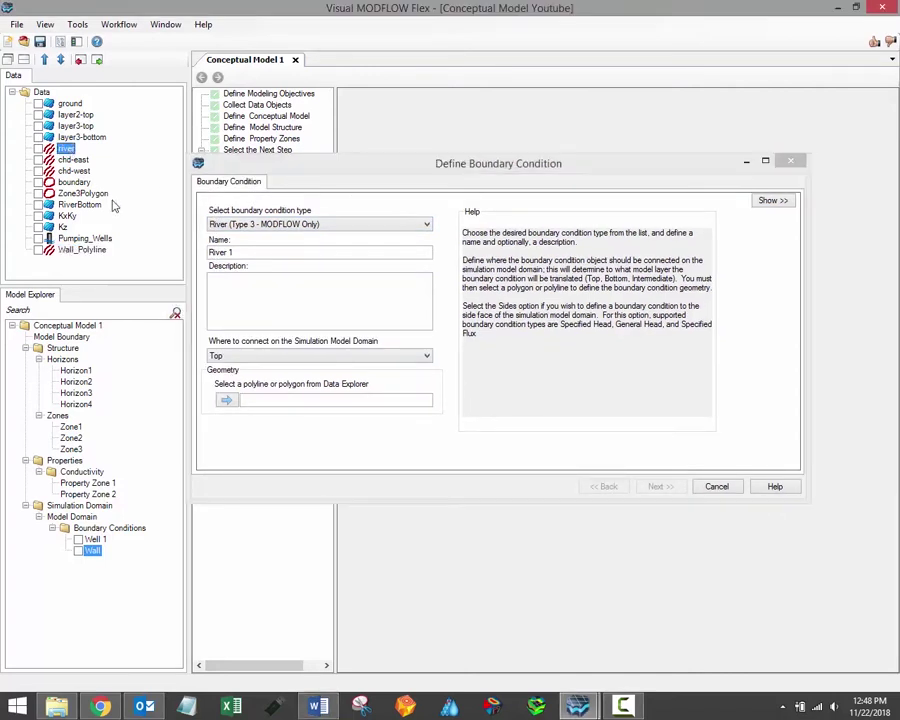
click(229, 400)
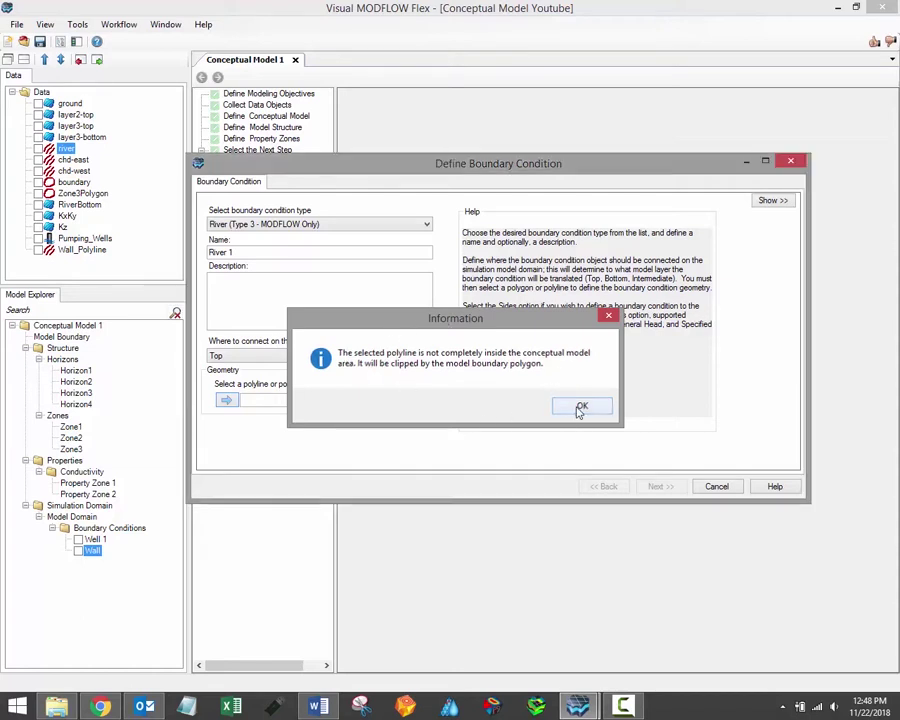
click(578, 406)
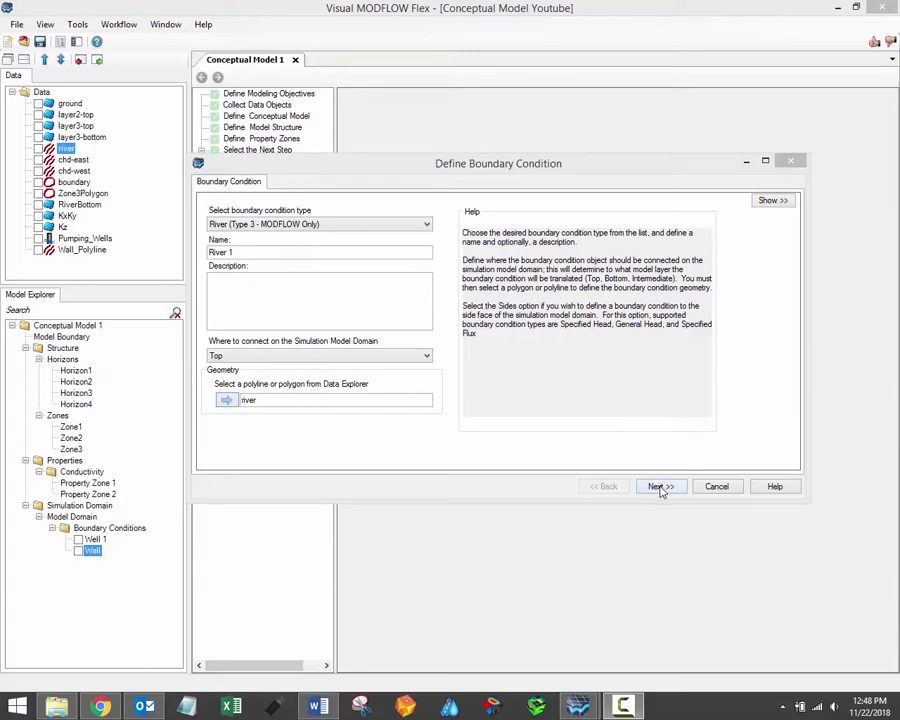
Proceed to the river's attributes and set both its stage and bottom to Use Surface.
click(660, 487)
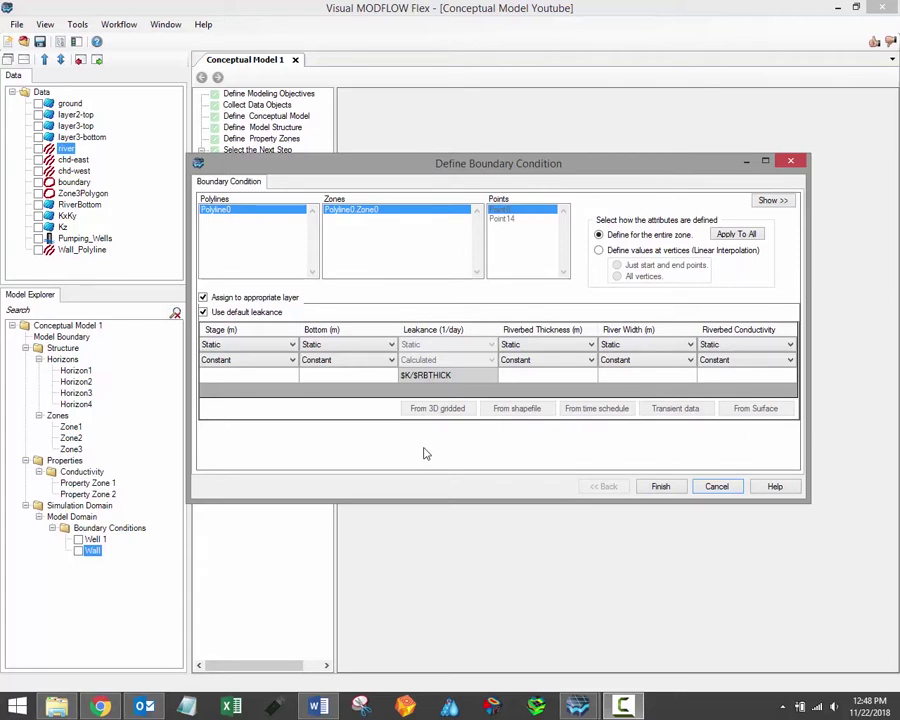
click(278, 363)
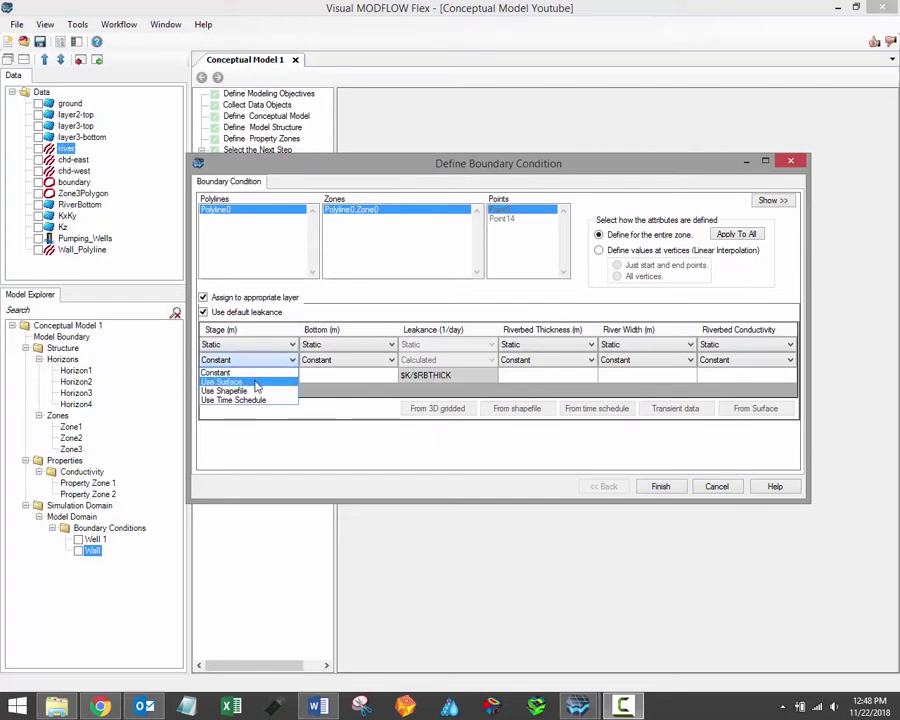
click(255, 383)
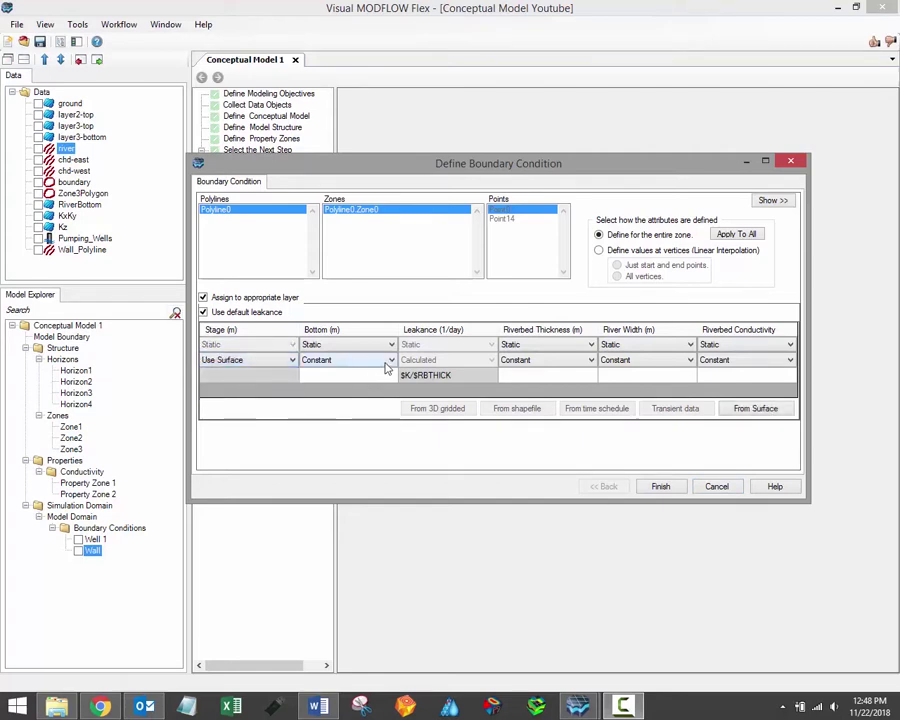
click(386, 368)
click(356, 380)
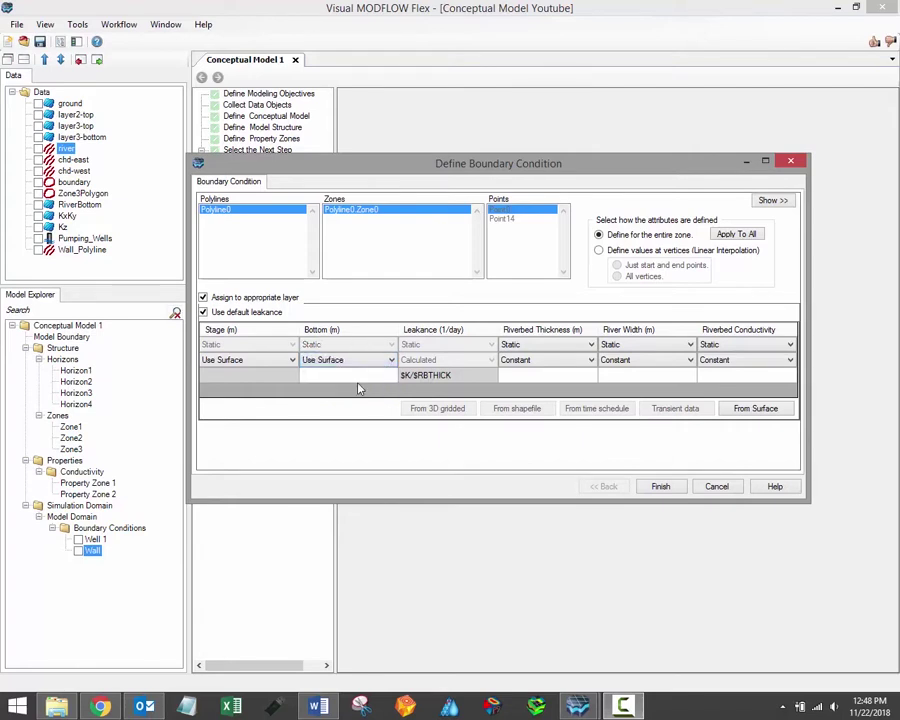
click(324, 362)
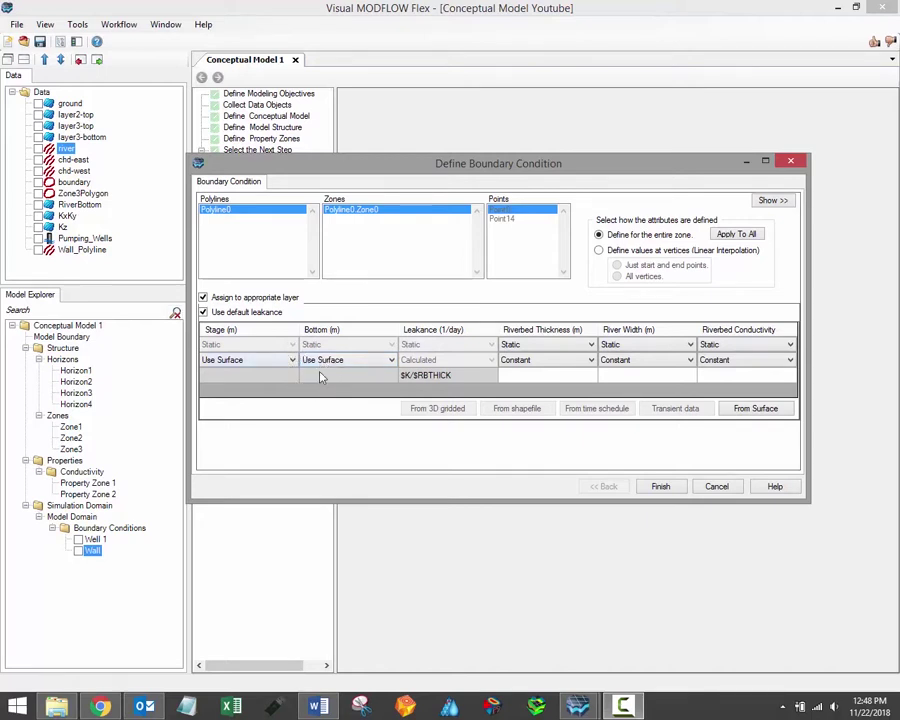
Provide the surface data for the river, assigning ground as the stage and RiverBottom as the bottom.
click(764, 409)
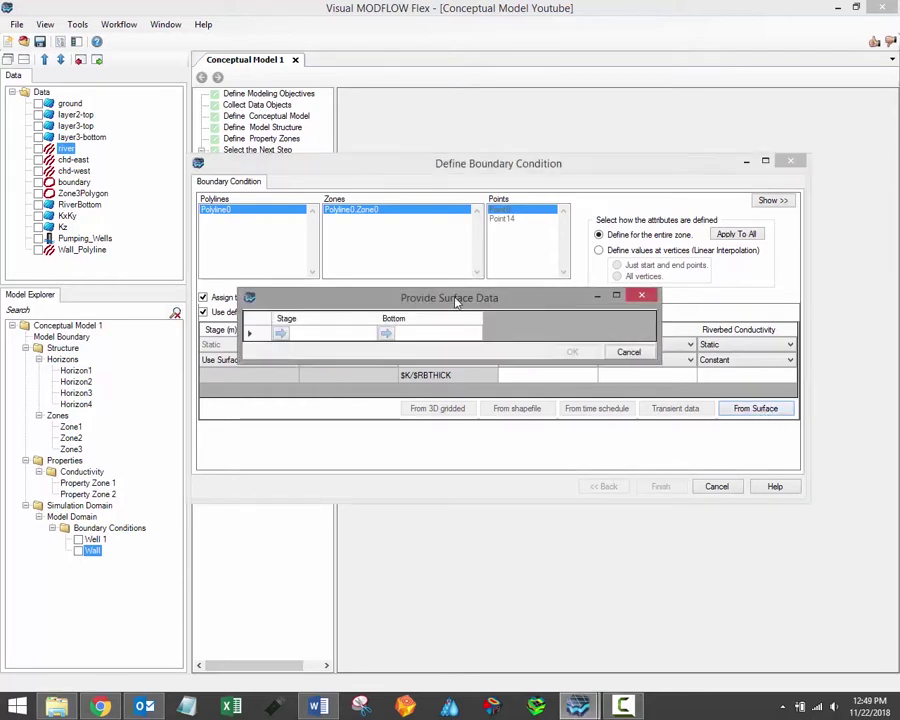
drag(466, 352, 496, 328)
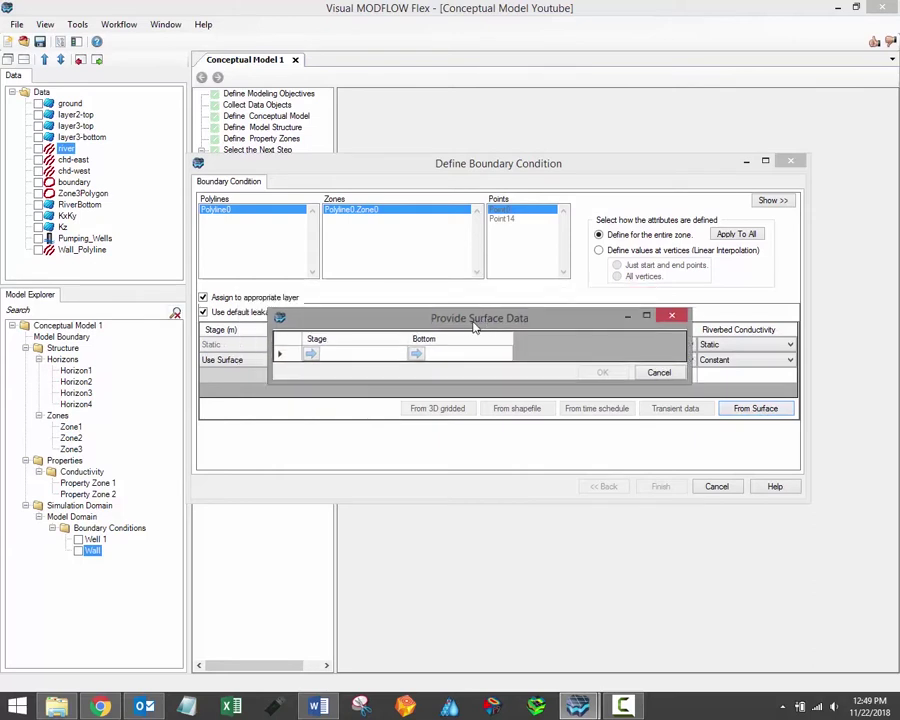
click(62, 103)
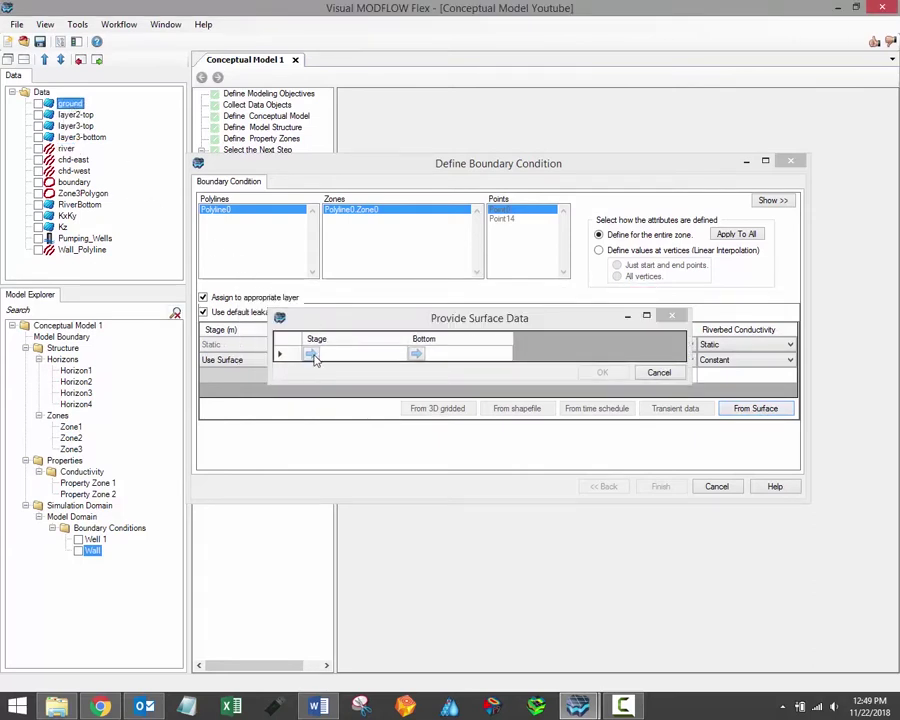
click(311, 354)
click(80, 204)
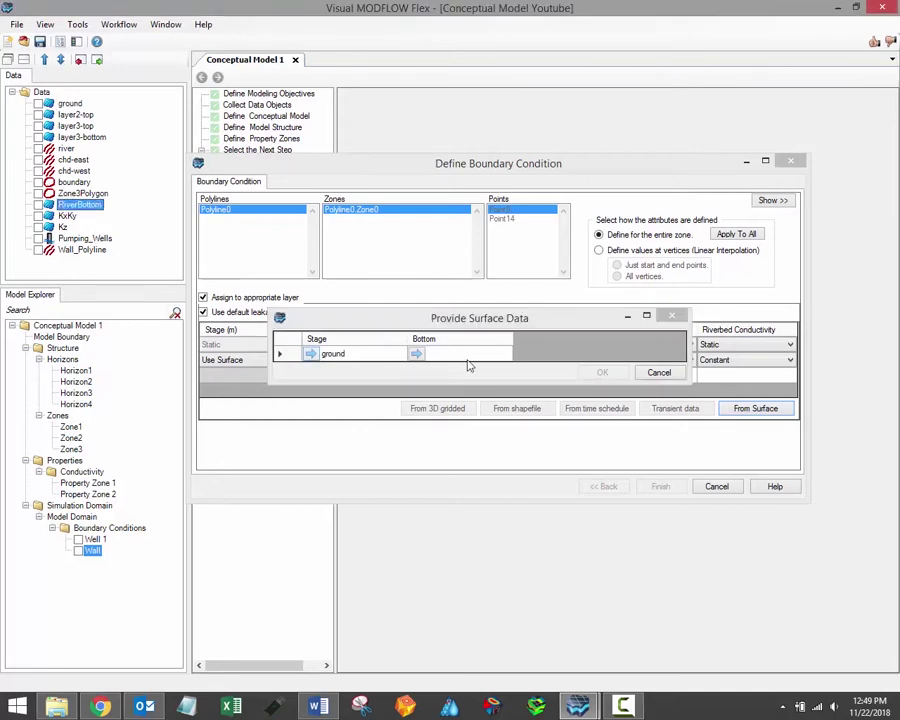
click(417, 356)
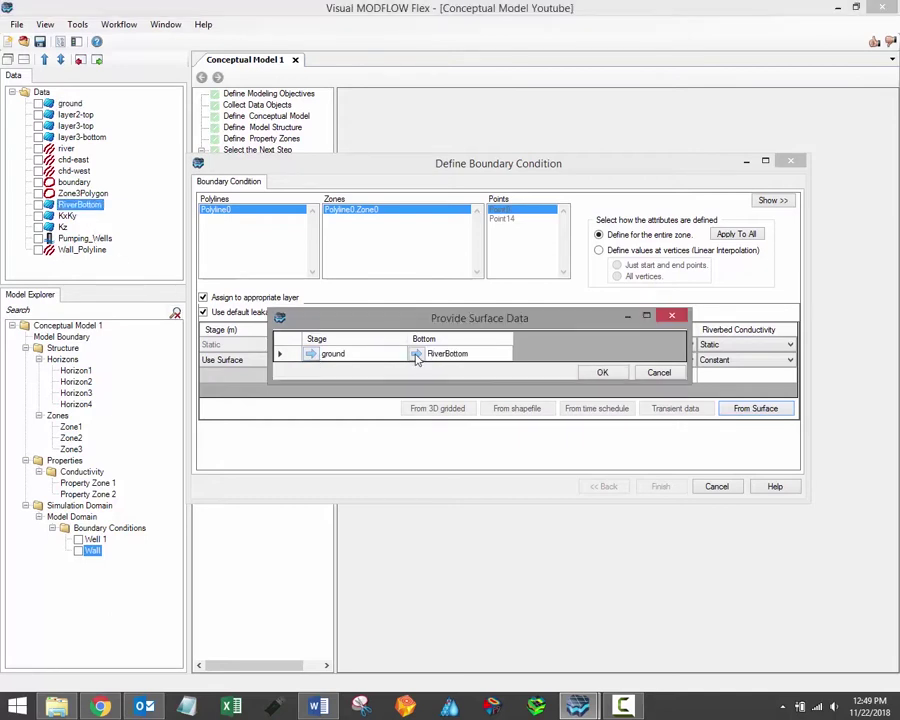
click(603, 372)
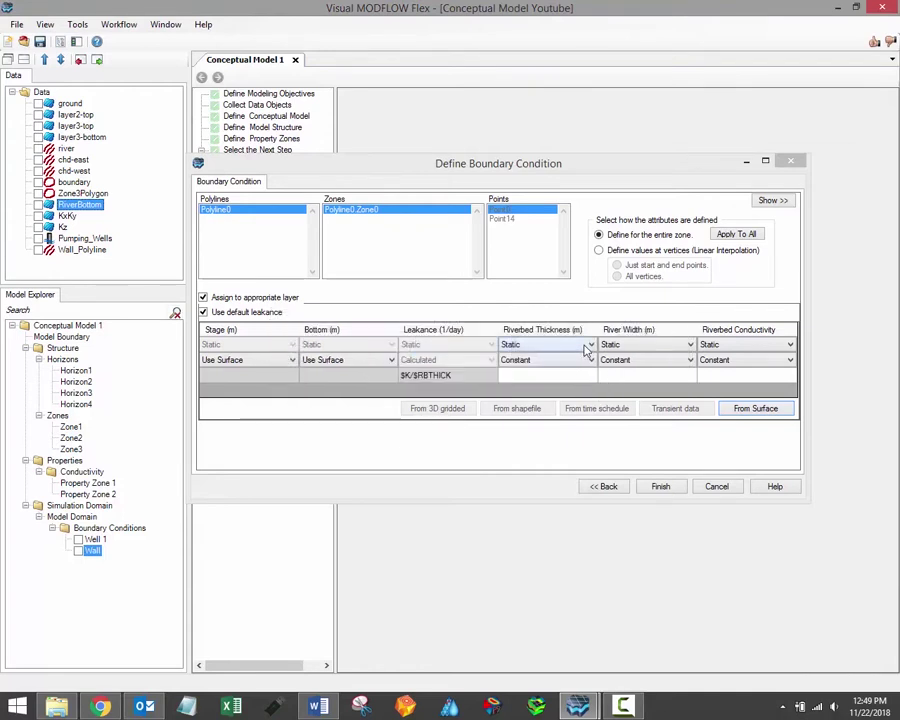
Try a transient riverbed thickness with two added time rows, and return the thickness to Static.
click(589, 345)
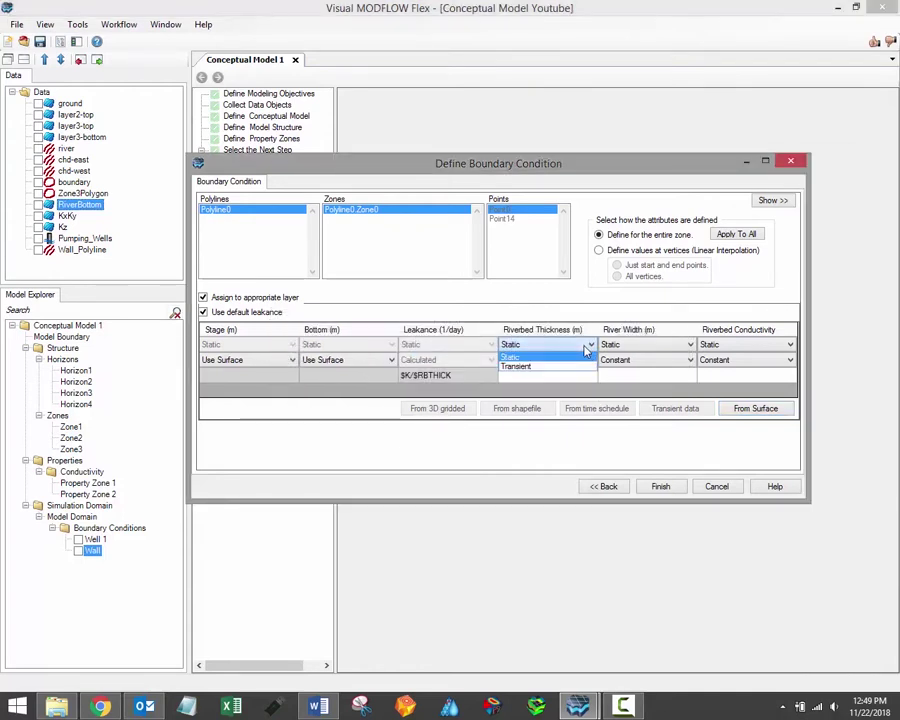
click(535, 369)
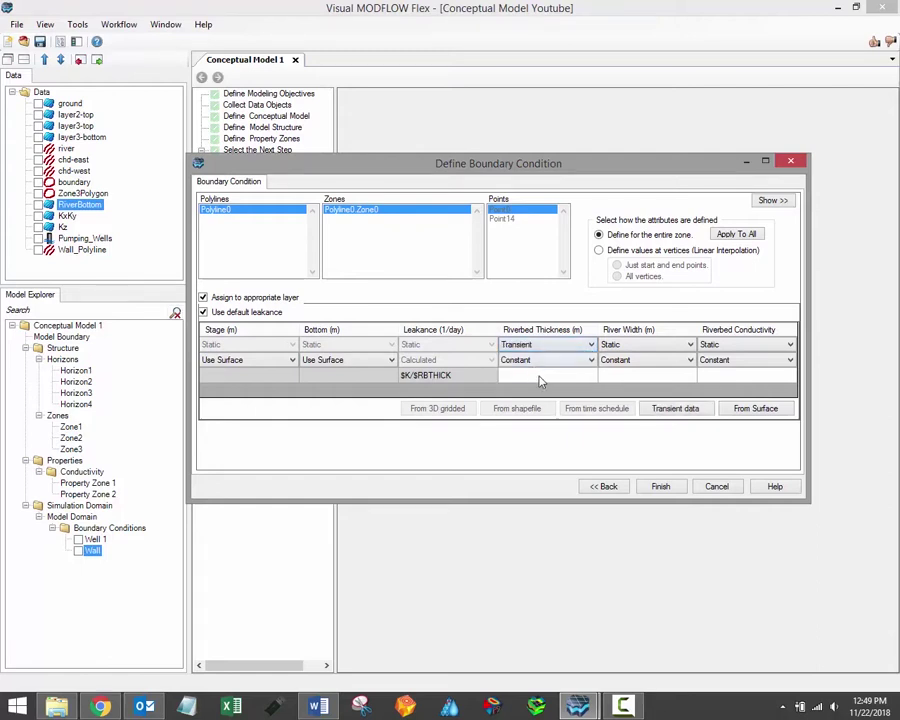
click(673, 407)
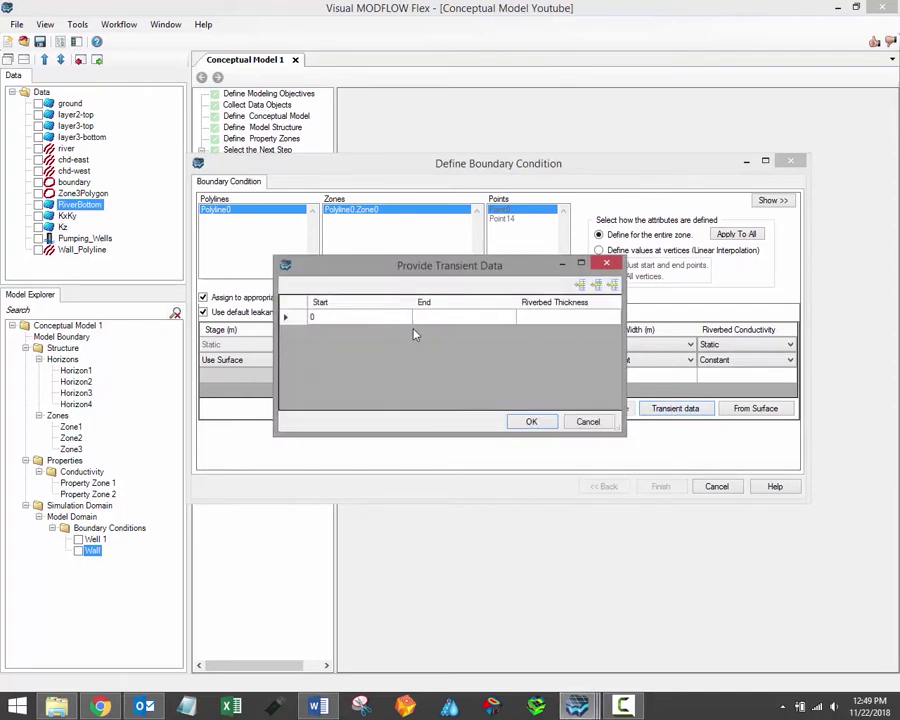
click(580, 286)
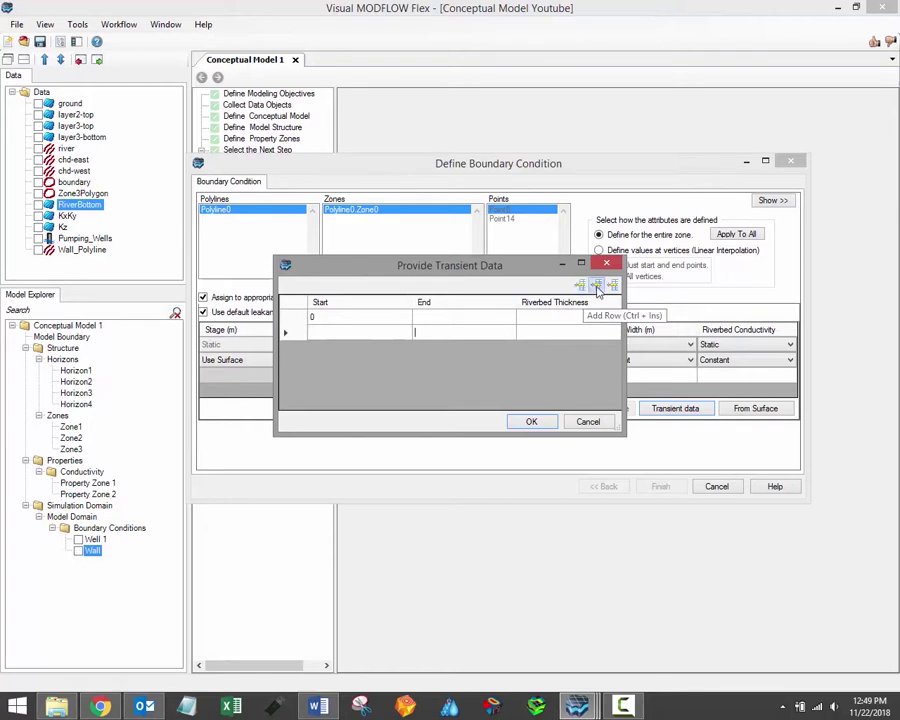
click(580, 286)
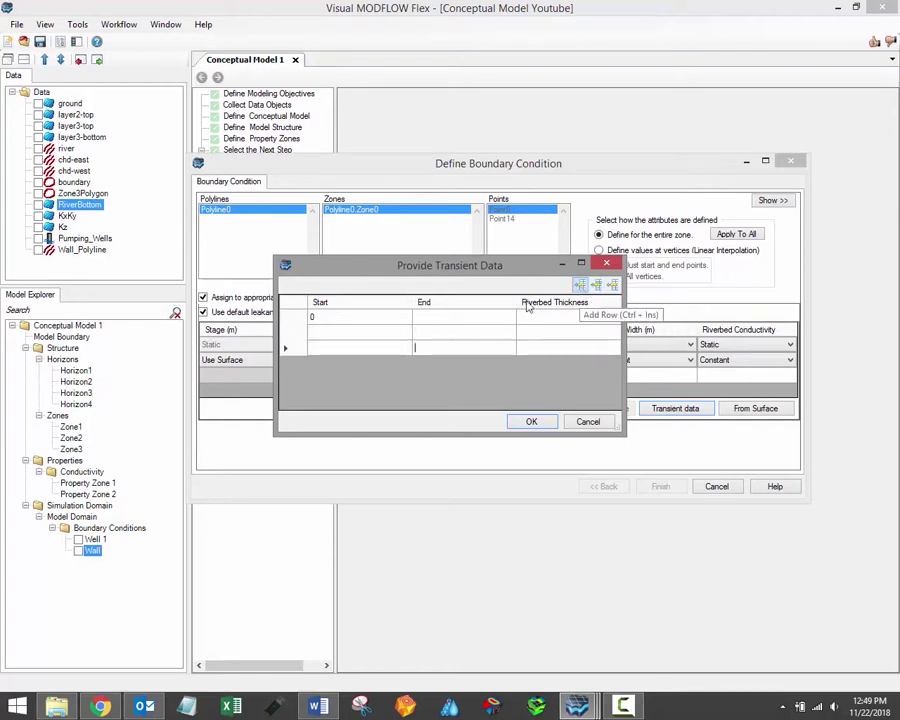
click(429, 320)
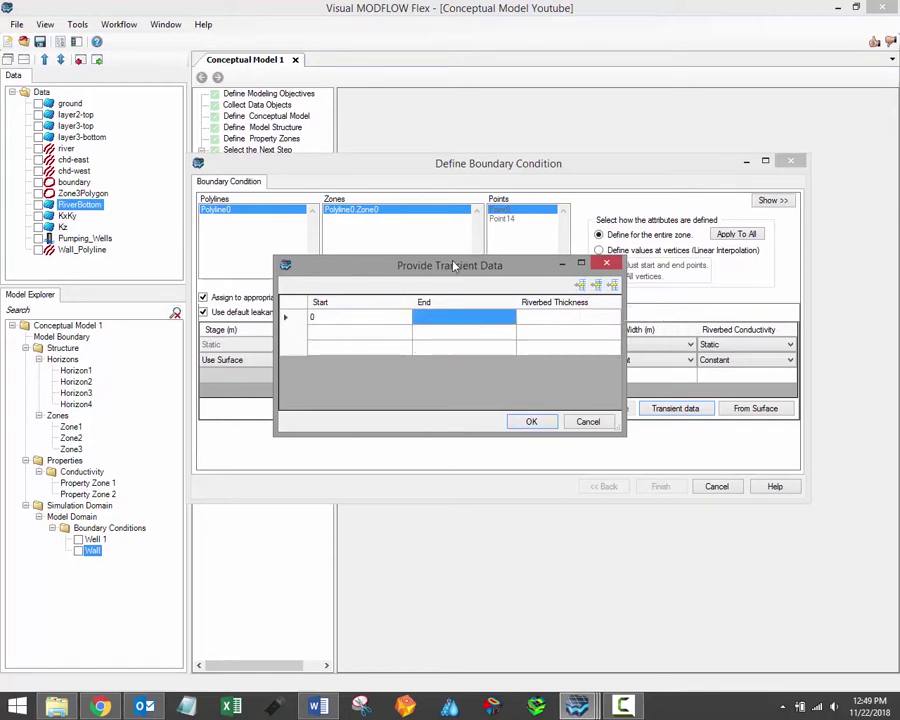
drag(453, 263, 445, 256)
click(579, 415)
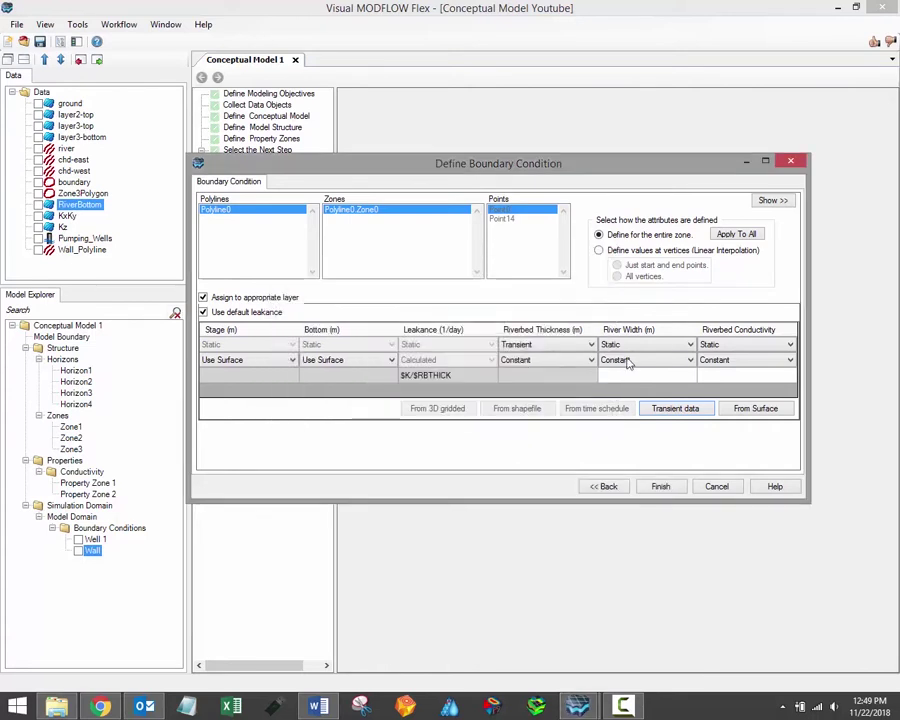
click(565, 345)
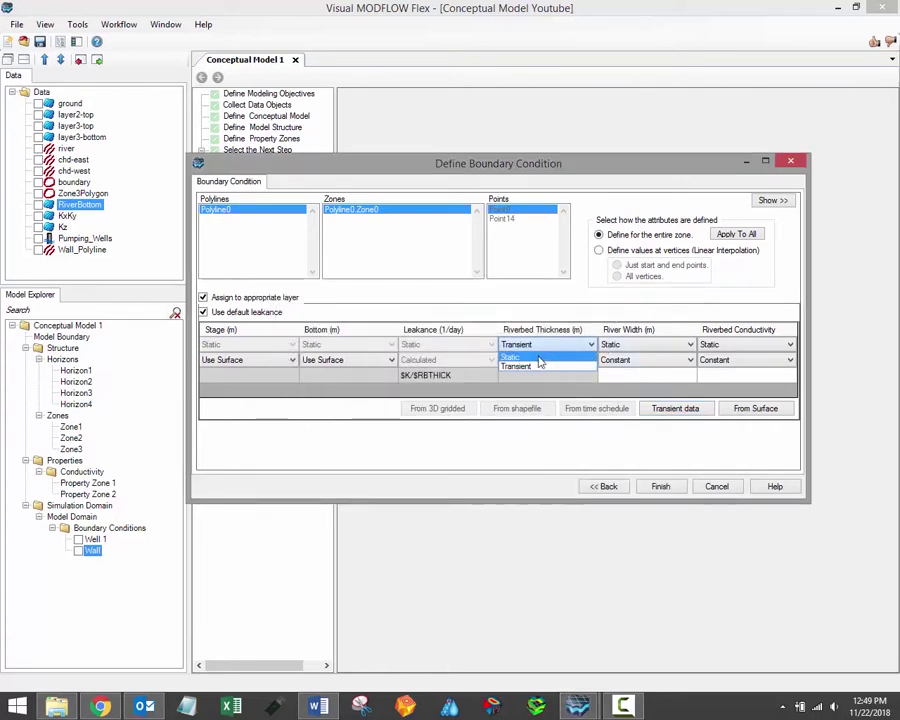
click(538, 362)
Set the riverbed thickness to 1 m, river width to 10 m and riverbed conductivity to 0.05, and create the river boundary condition.
click(562, 377)
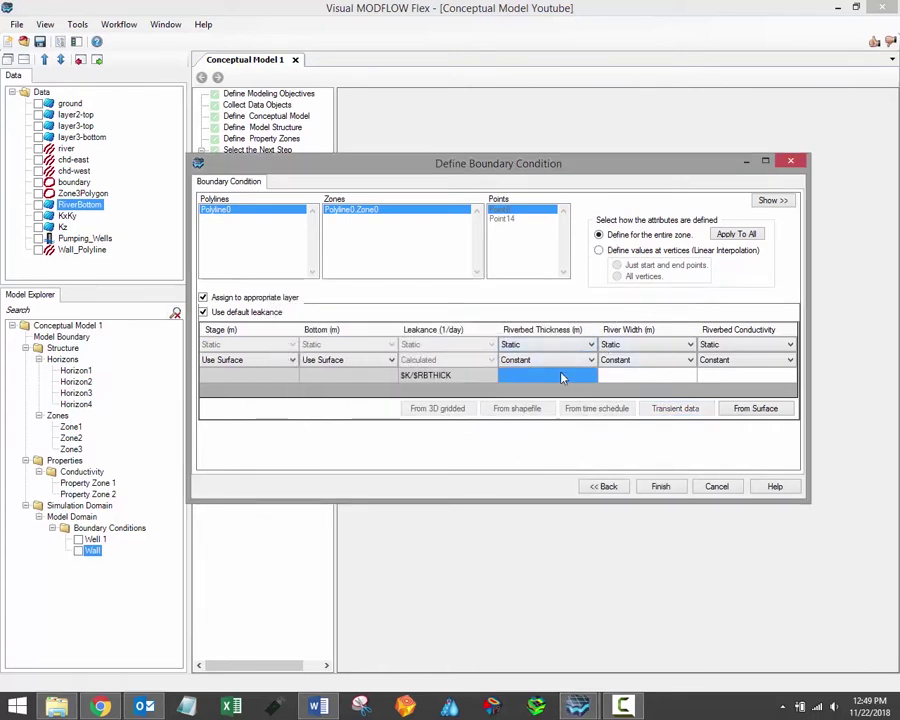
text(1)
click(655, 378)
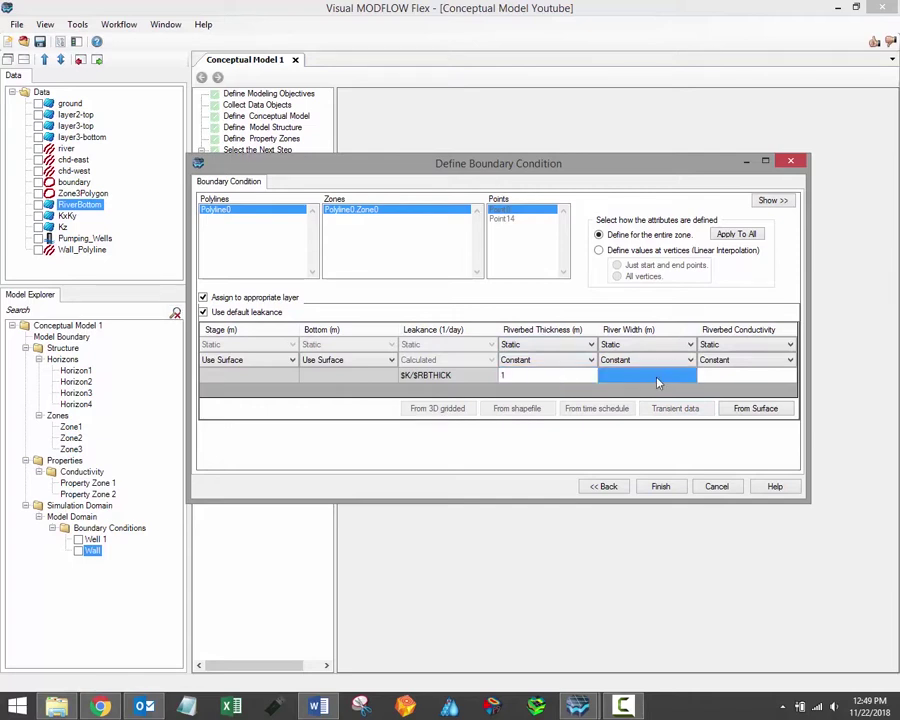
text(0.)
text(10)
click(700, 377)
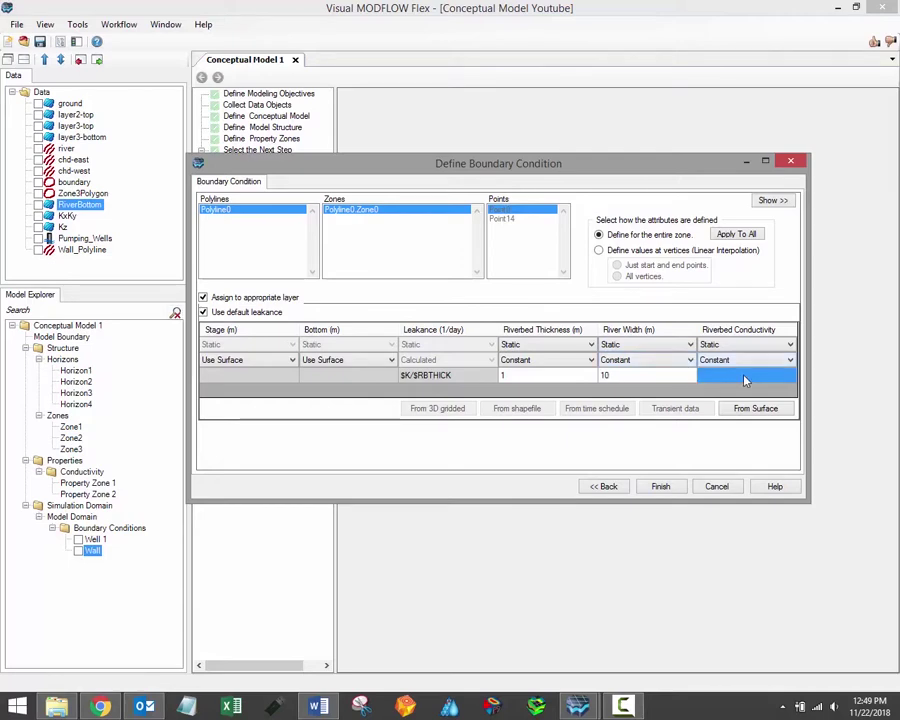
text(0.05)
click(661, 486)
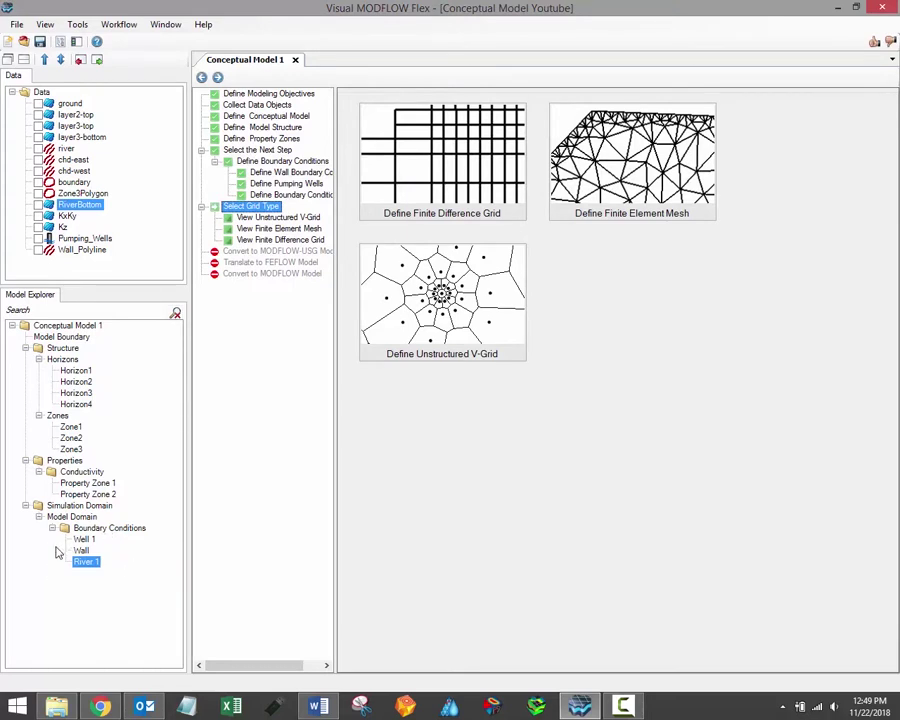
Start a new Constant Head (Type 1) boundary condition connected to the side of the simulation model domain, and proceed to its zone definition.
click(284, 162)
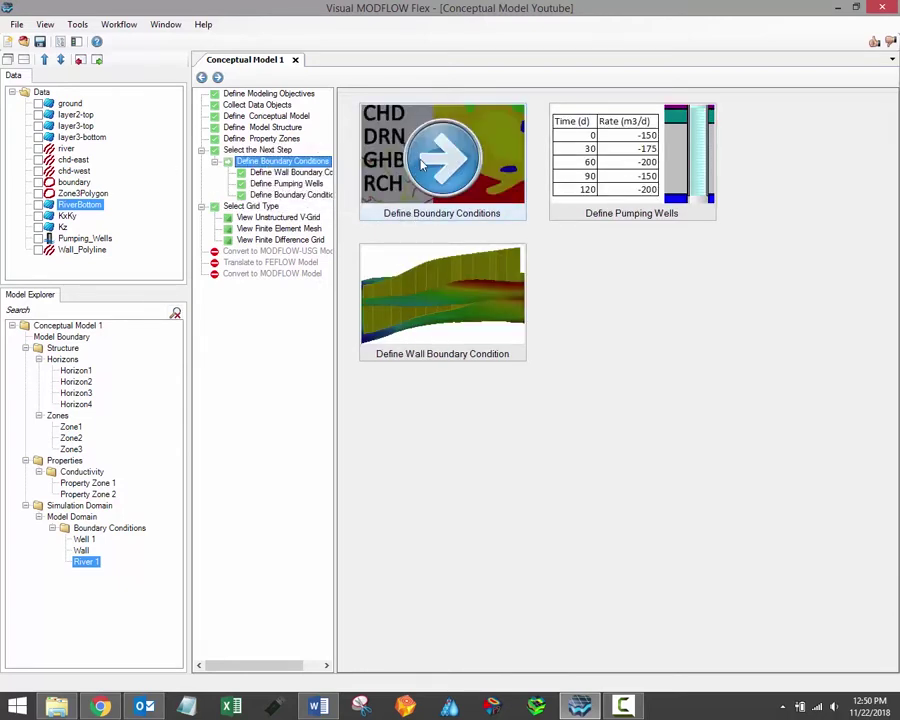
click(449, 174)
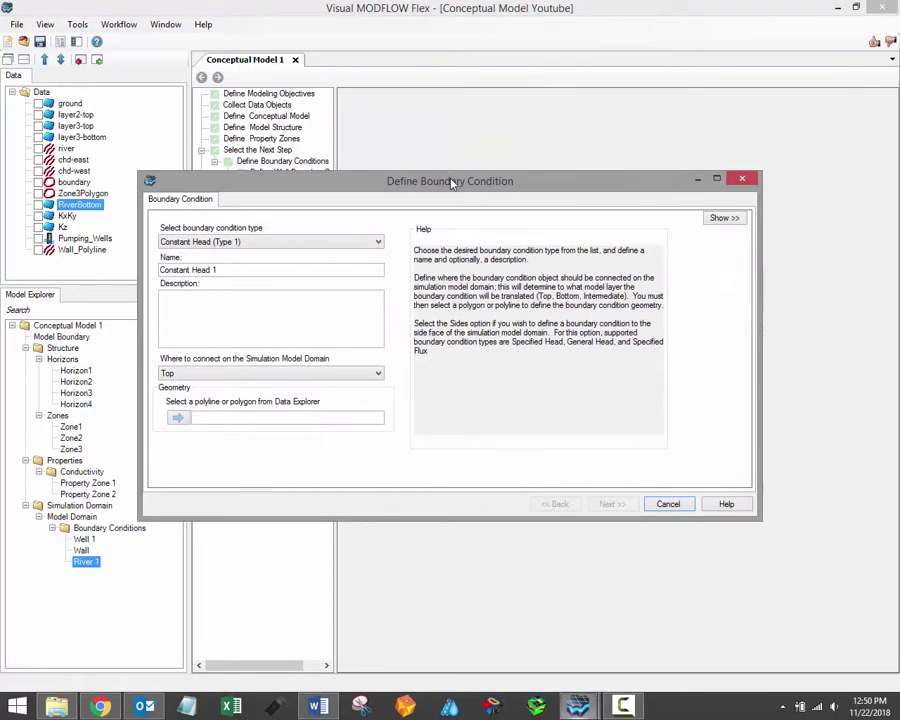
click(390, 233)
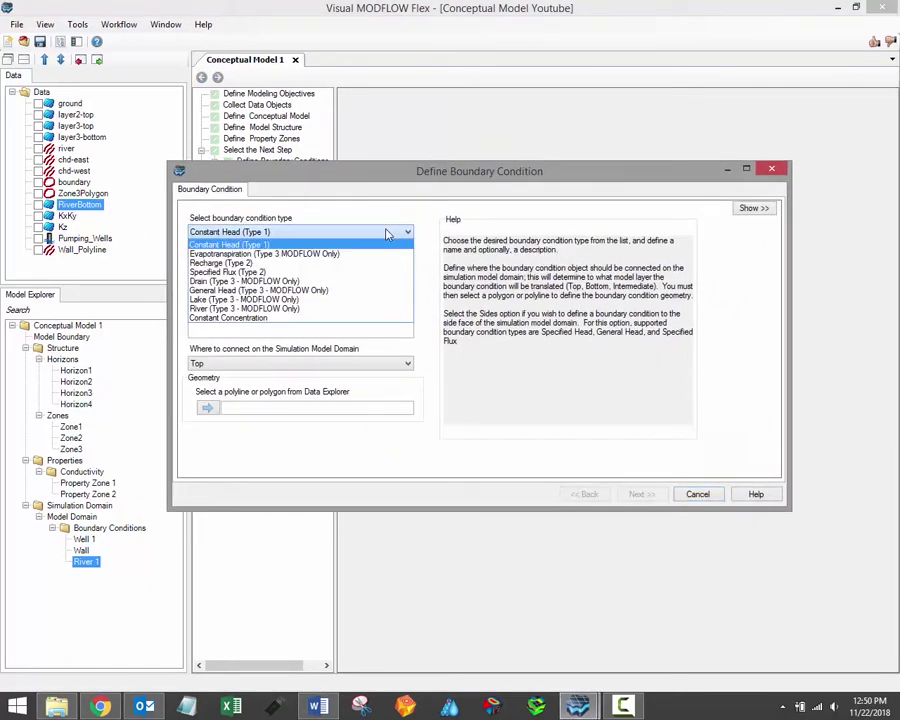
click(258, 246)
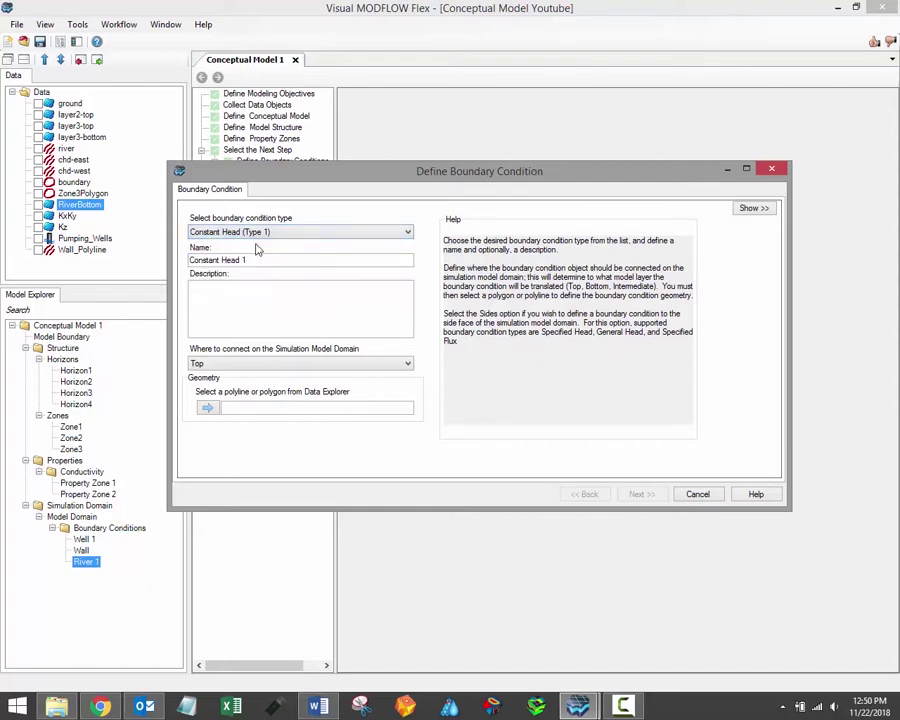
click(316, 364)
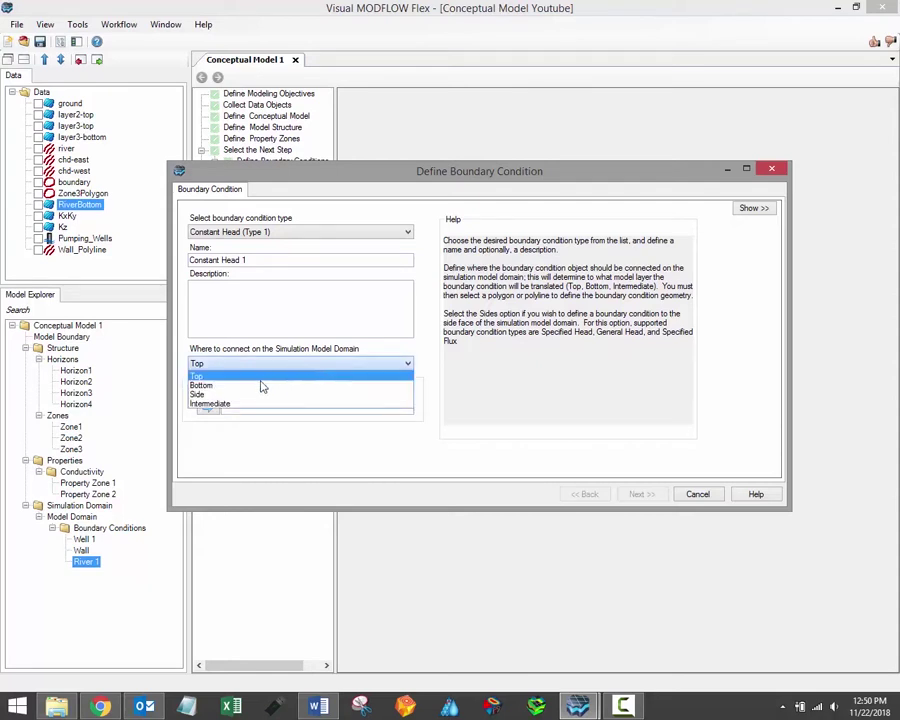
click(204, 396)
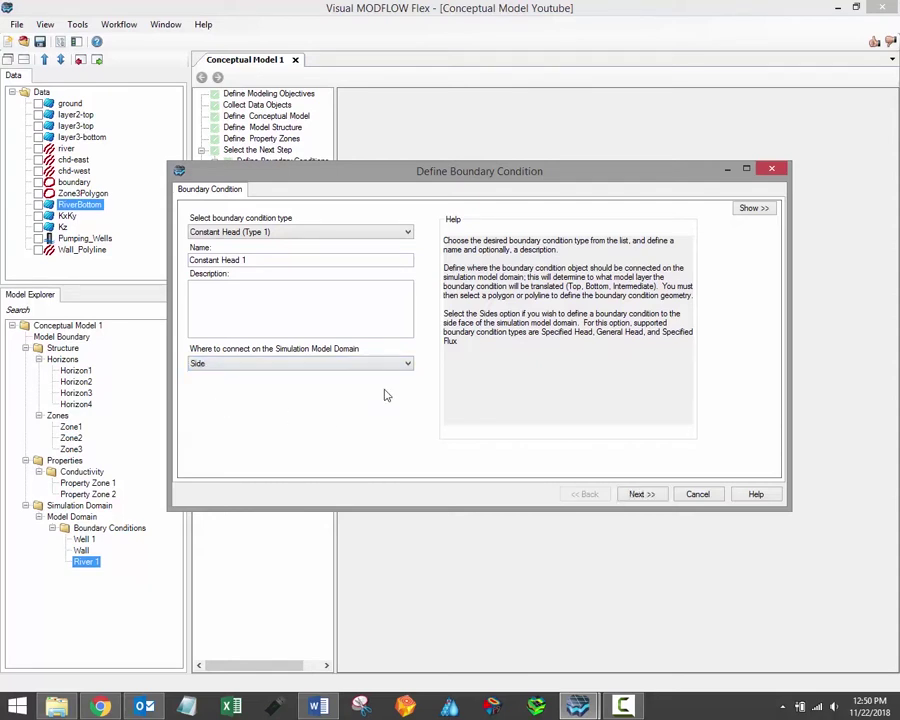
drag(470, 176, 413, 176)
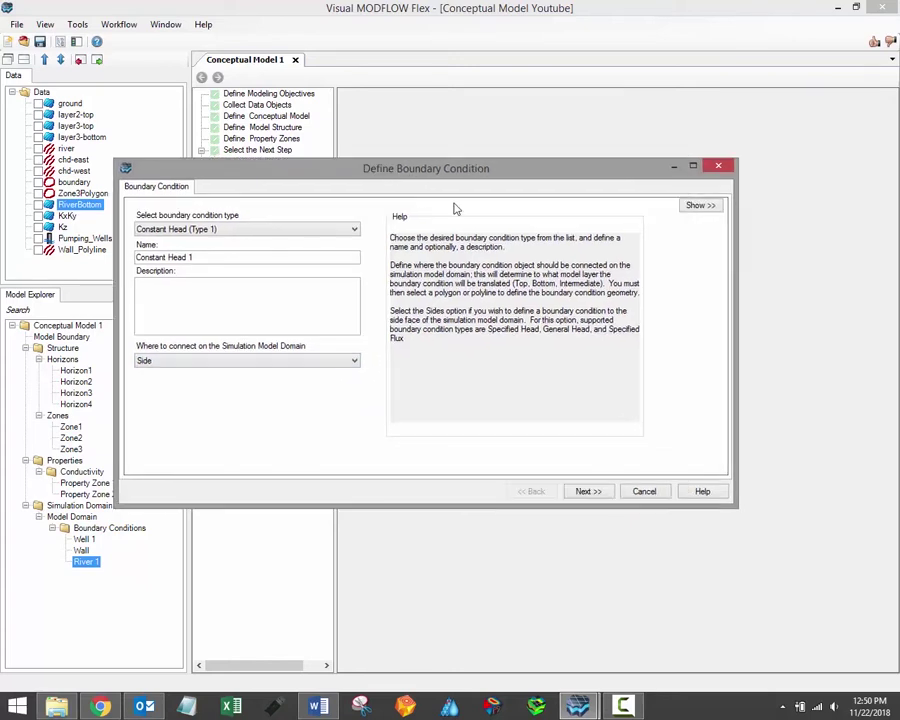
click(587, 491)
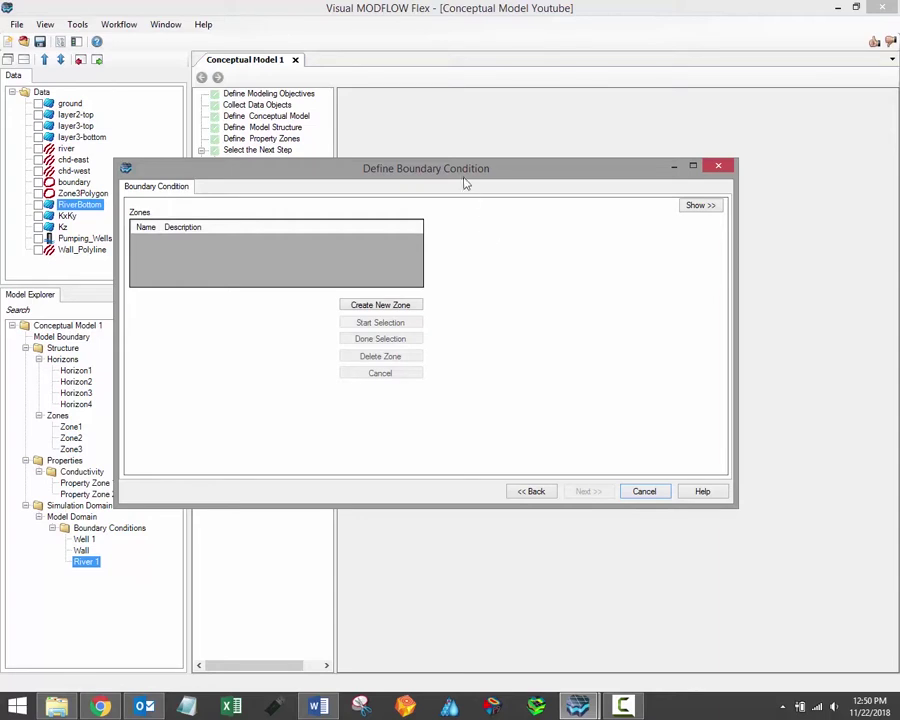
Show the 3D preview of the simulation domain within the boundary condition dialog and tilt the model to expose its side faces.
drag(446, 174, 388, 173)
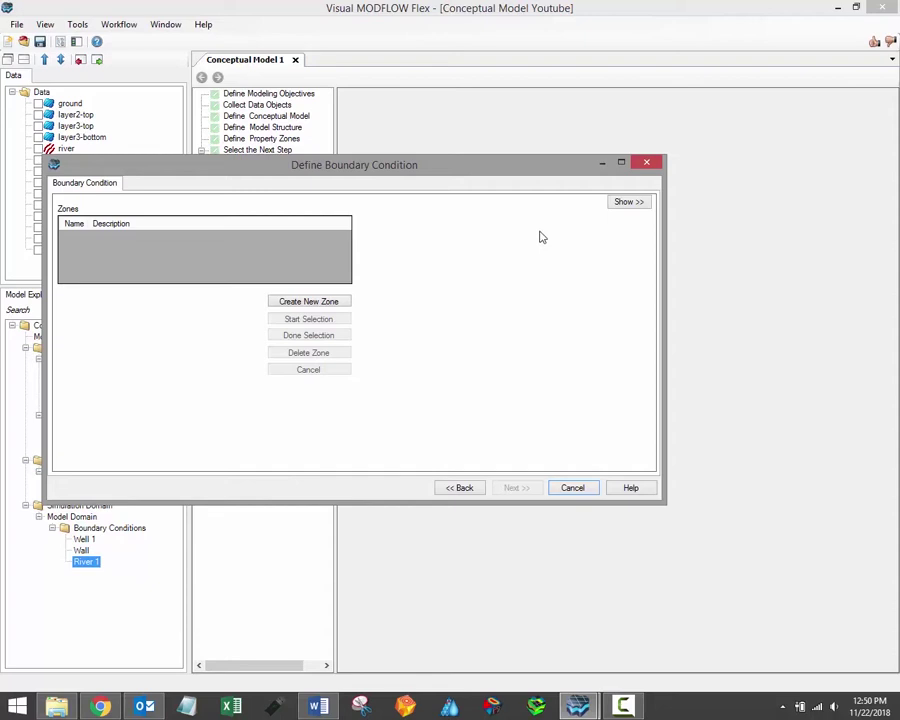
click(628, 202)
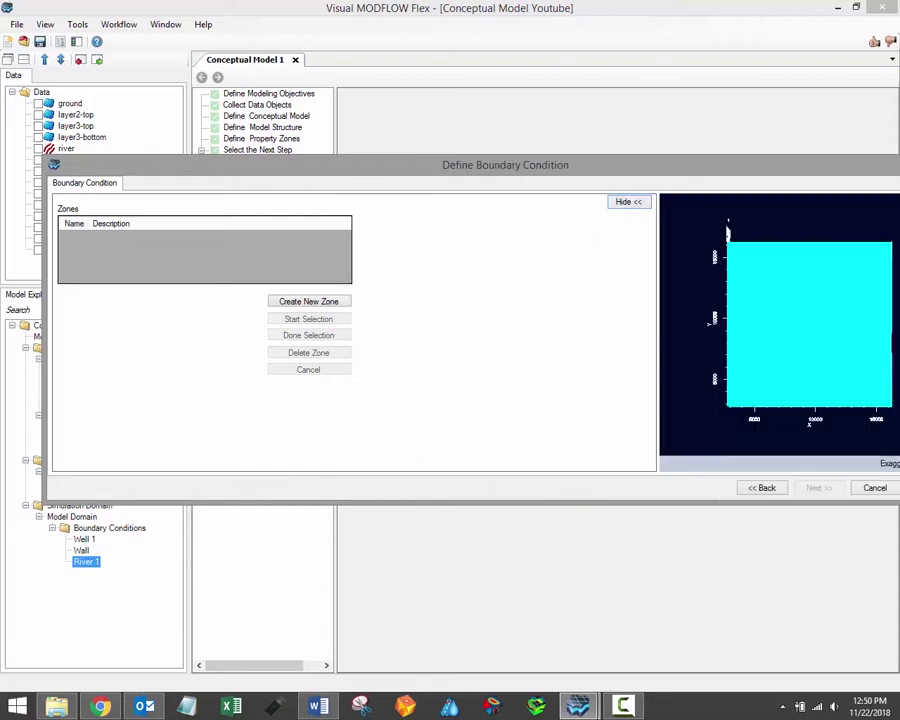
drag(897, 292, 736, 298)
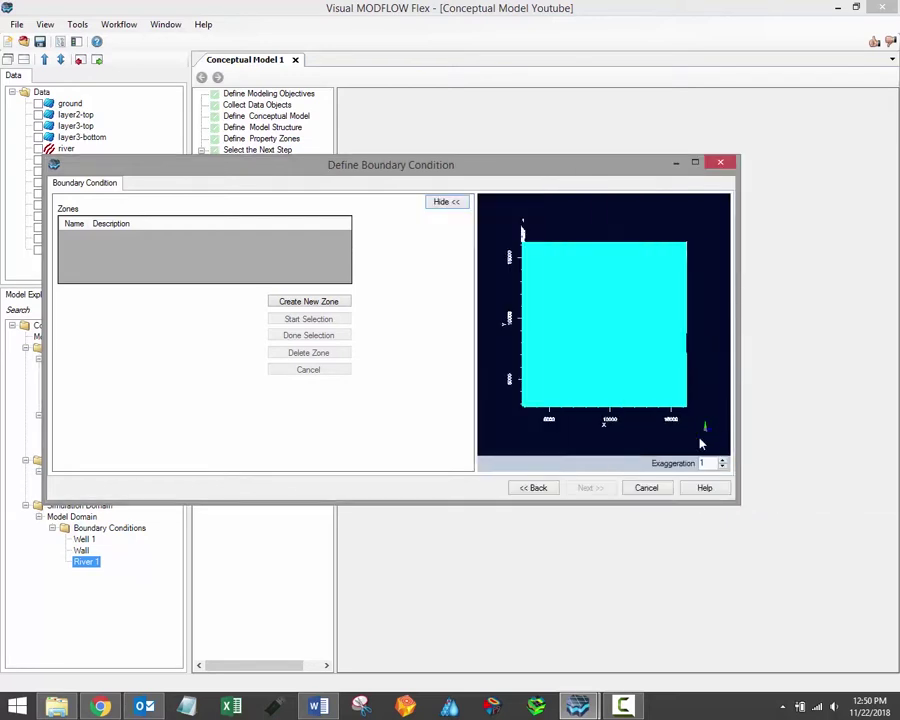
drag(651, 433, 628, 386)
scroll(628, 386, up, 2)
scroll(628, 386, down, 2)
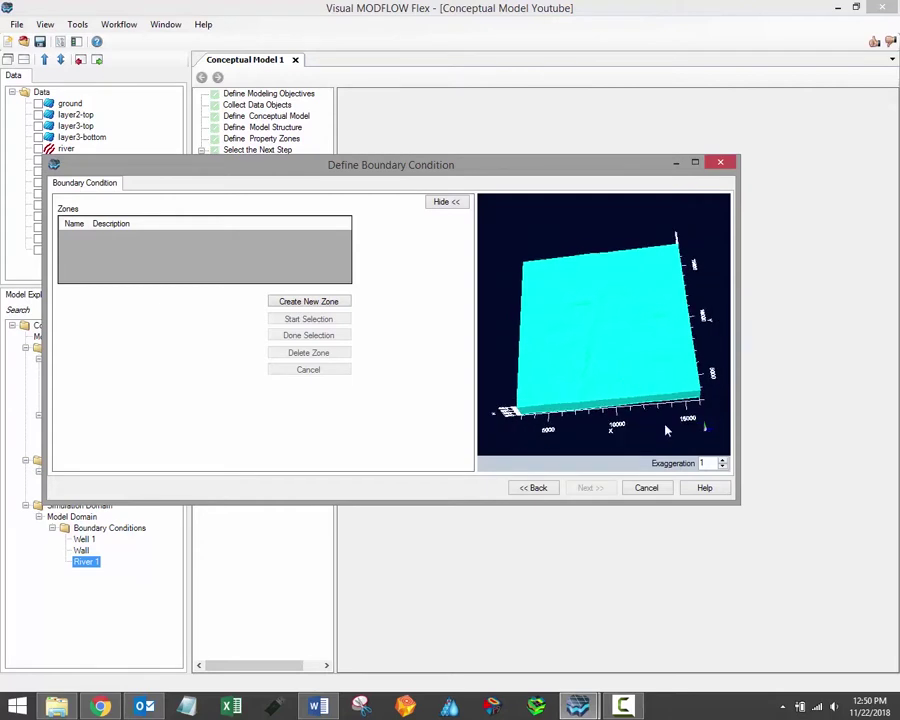
Set the 3D preview's vertical exaggeration to 33 and tilt the simulation domain to expose its side faces.
click(722, 461)
click(722, 461)
click(722, 461)
click(722, 461)
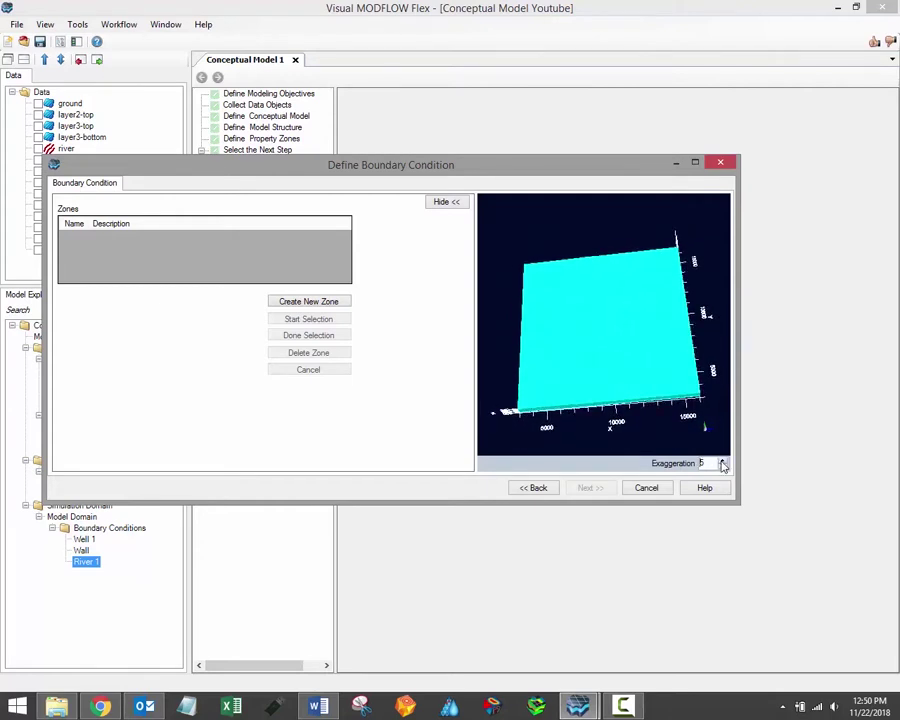
click(722, 461)
click(722, 461)
click(722, 461)
click(722, 461)
click(722, 461)
click(722, 461)
click(722, 461)
click(722, 461)
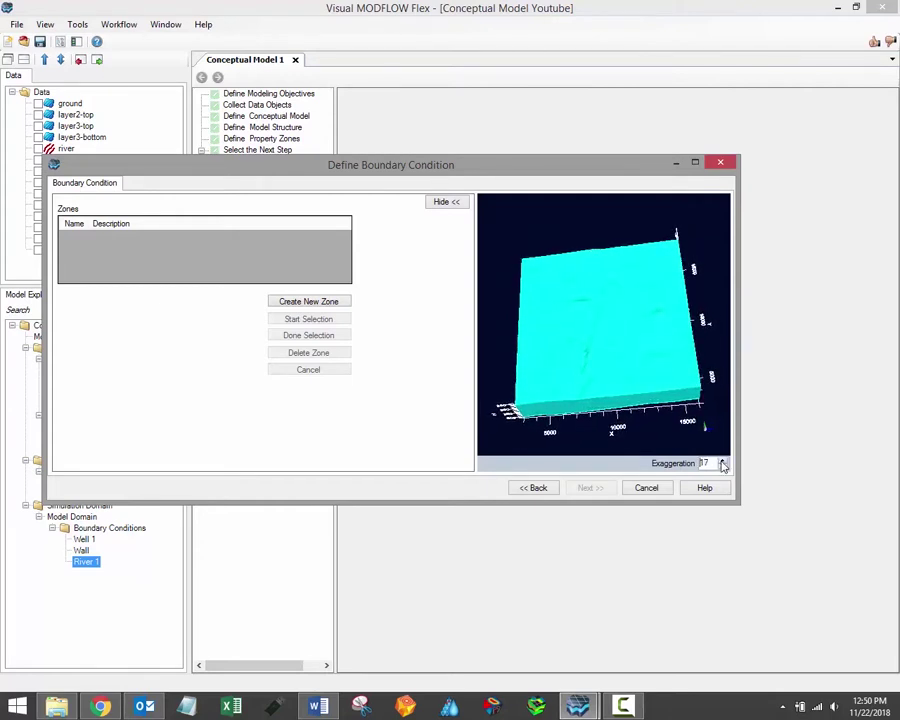
click(722, 461)
click(722, 461)
click(722, 461)
click(722, 461)
click(722, 461)
click(722, 461)
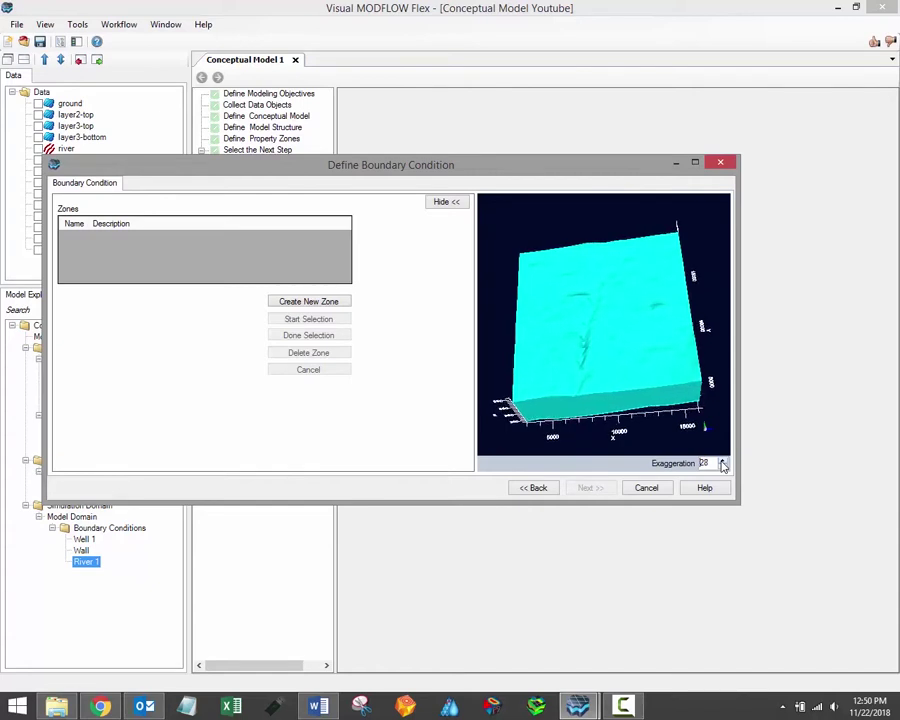
click(722, 461)
drag(635, 423, 634, 391)
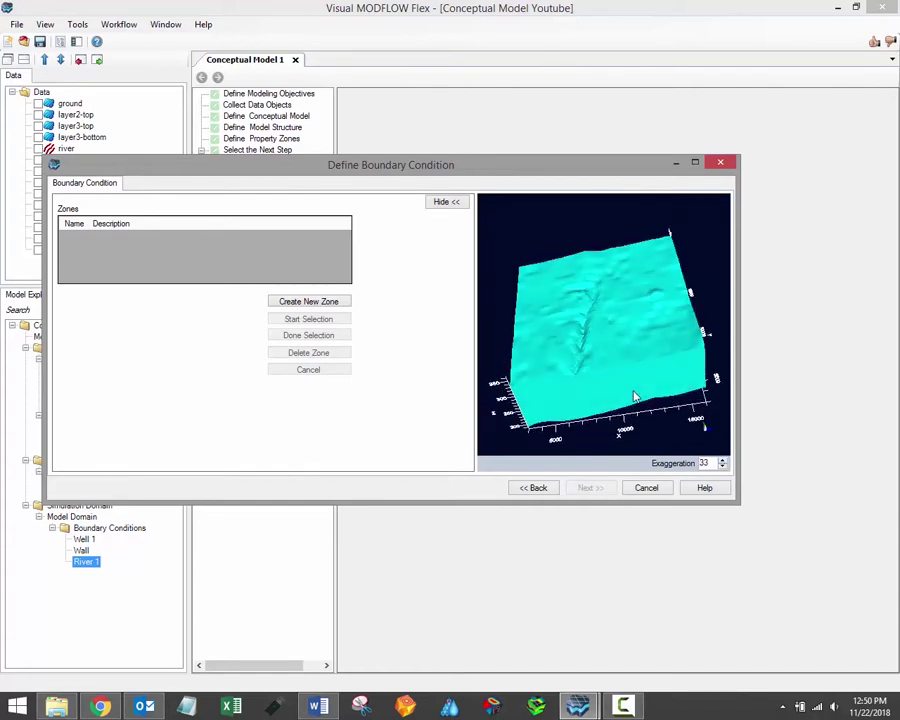
drag(555, 411, 551, 373)
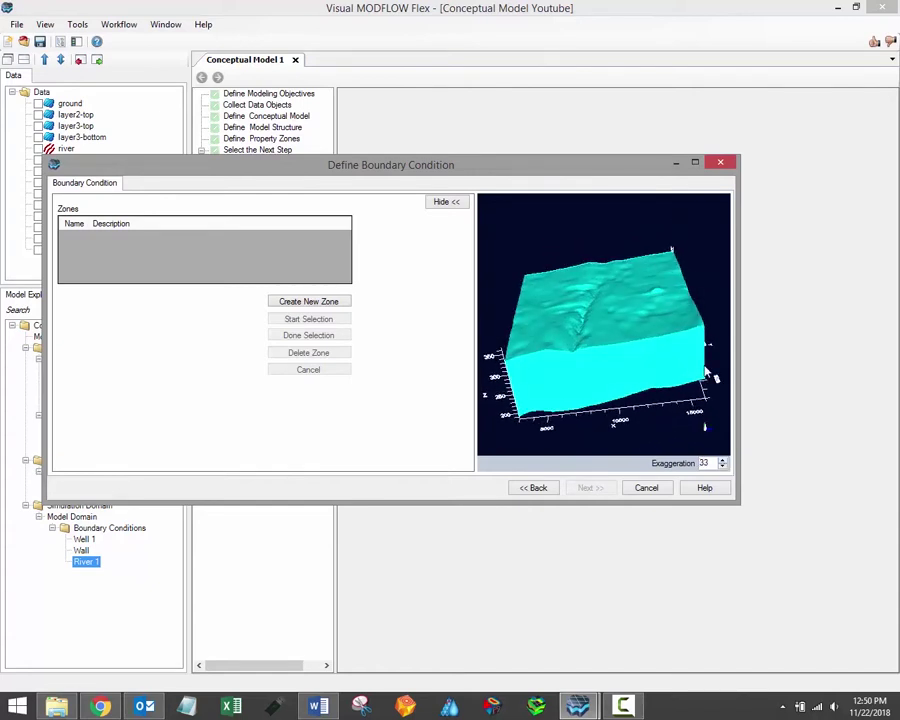
click(720, 162)
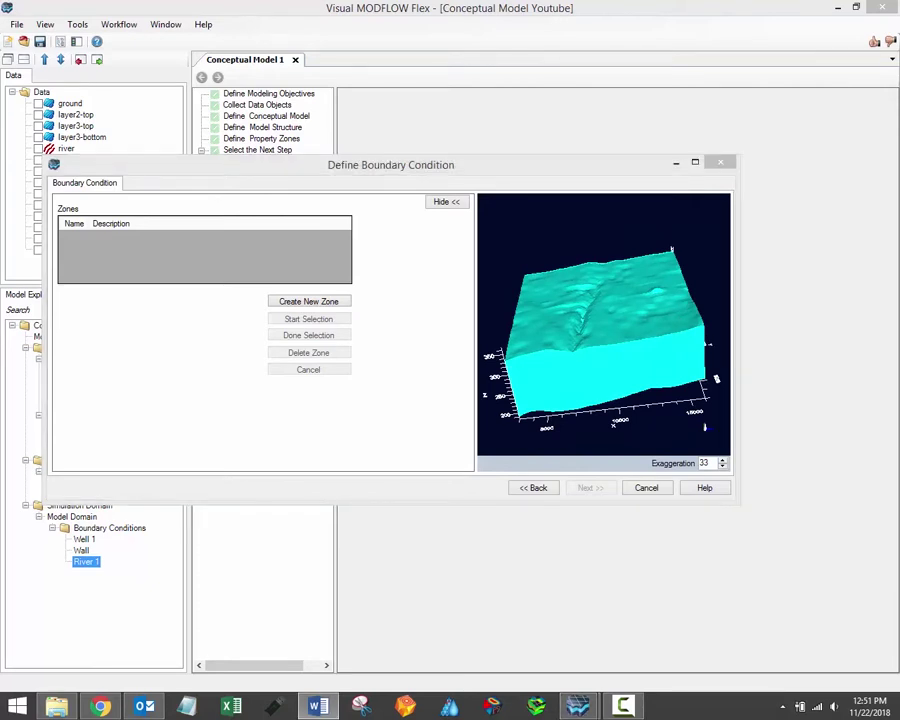
Create a new zone for the constant head boundary and start its face selection with the Global selector.
click(313, 306)
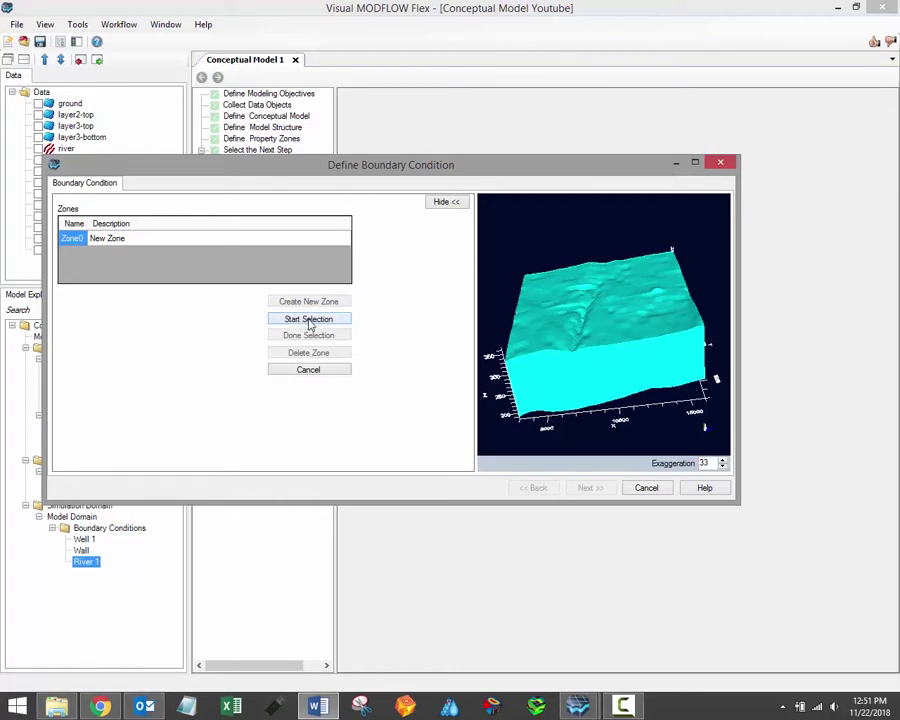
click(310, 324)
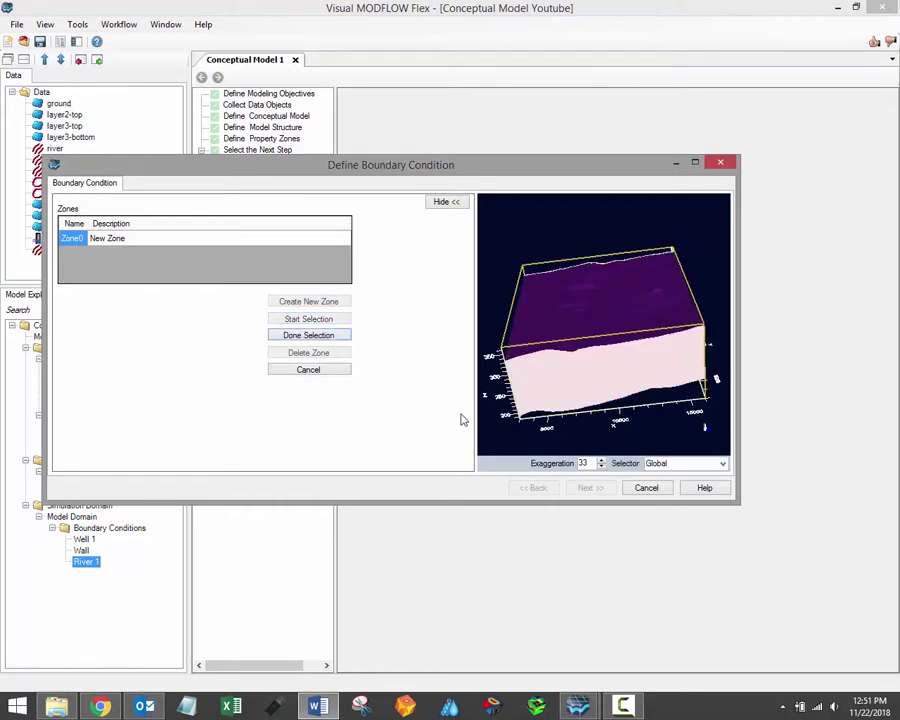
click(722, 464)
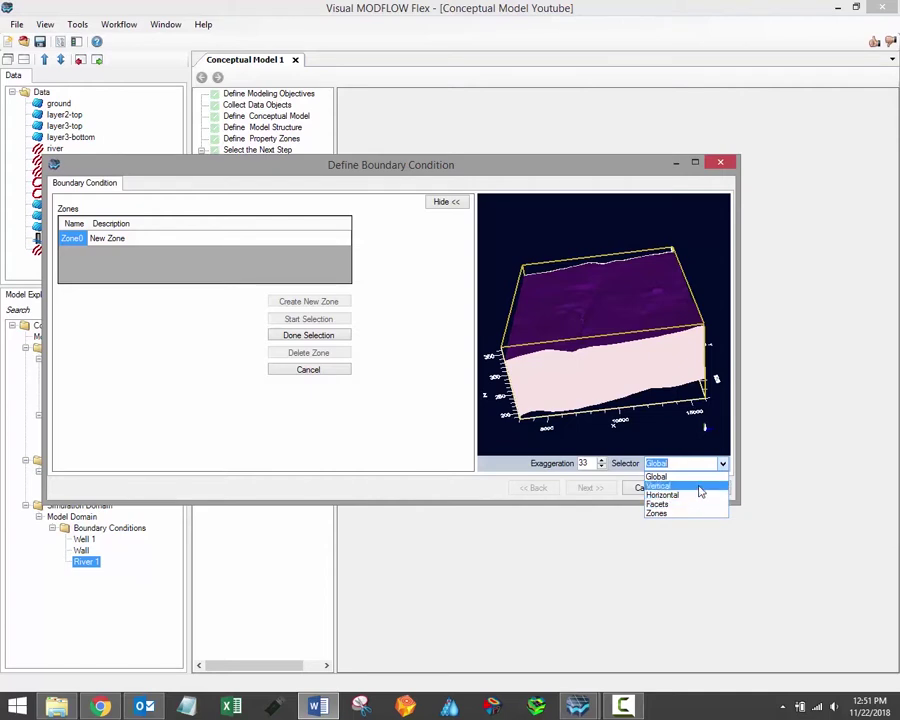
click(688, 477)
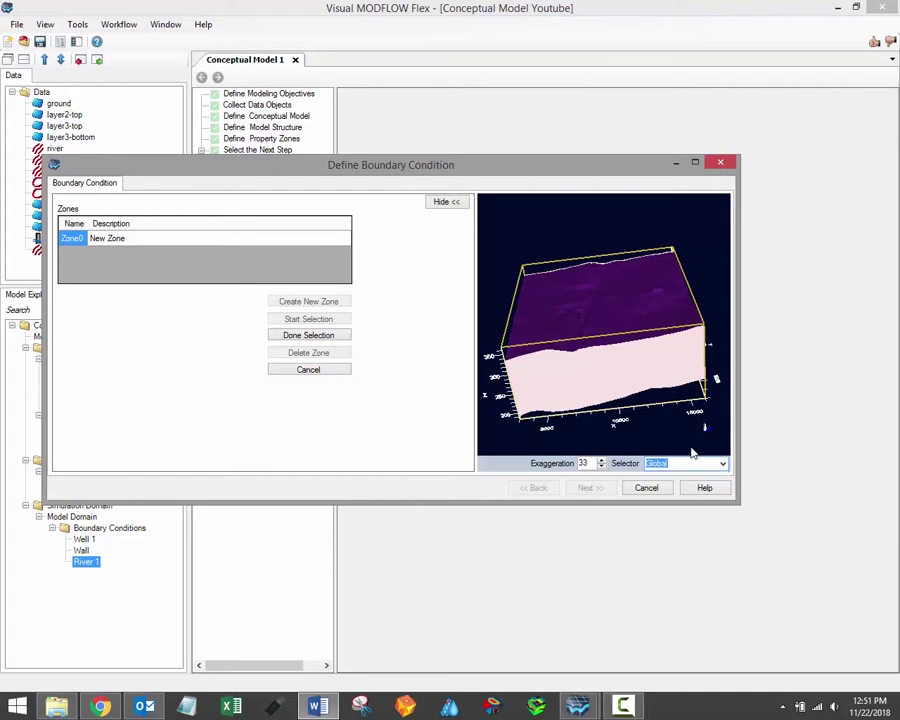
drag(690, 440, 603, 392)
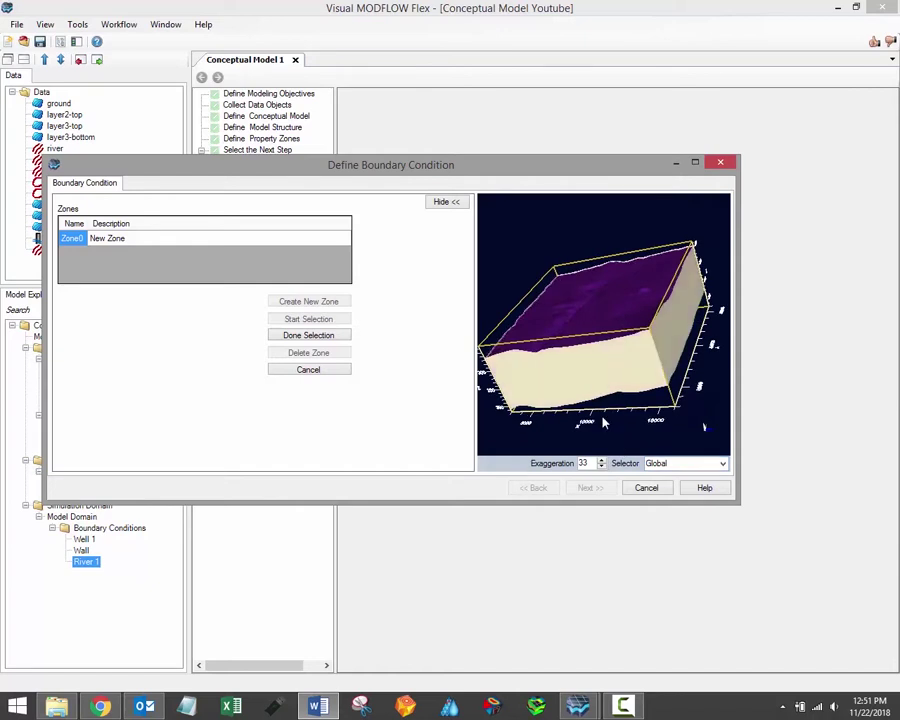
mouse_move(631, 440)
mouse_down()
mouse_move(673, 428)
mouse_move(634, 429)
mouse_up()
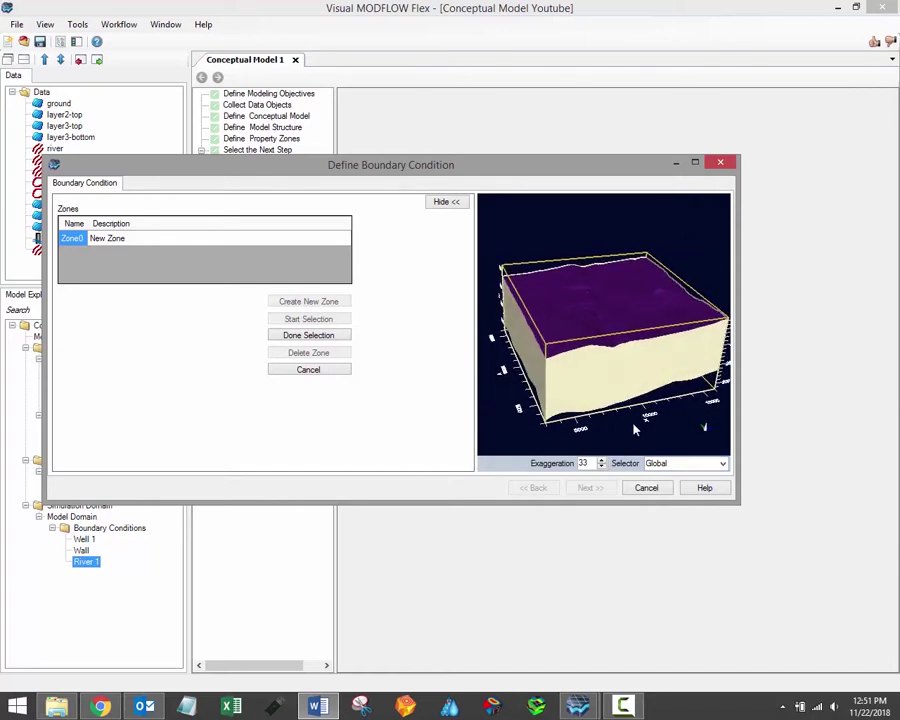
Try the Vertical, Horizontal and Facets selectors on the side faces of the simulation domain.
click(722, 463)
click(678, 483)
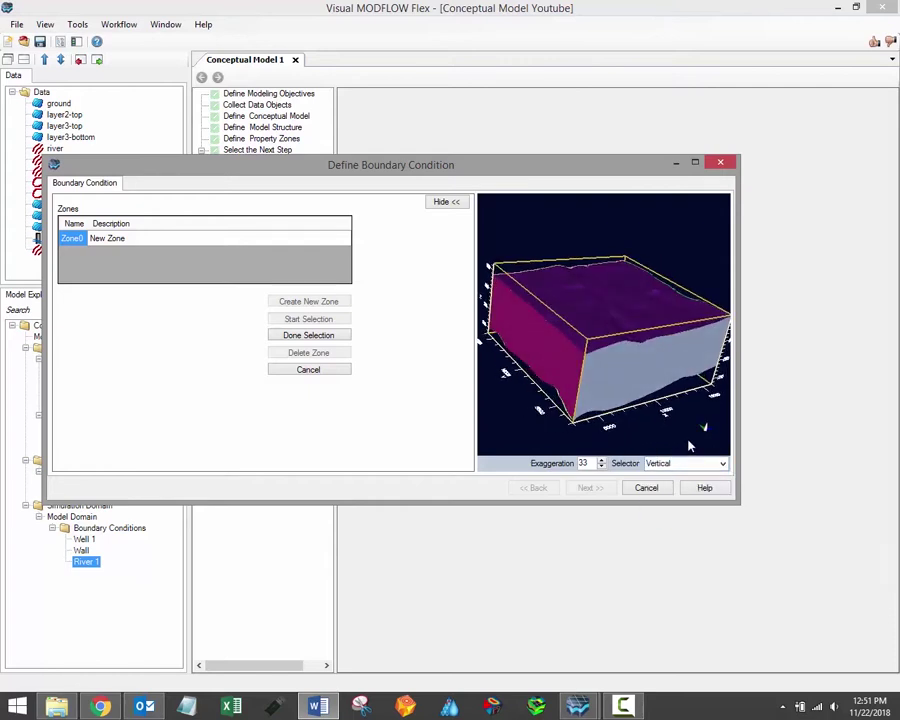
click(629, 382)
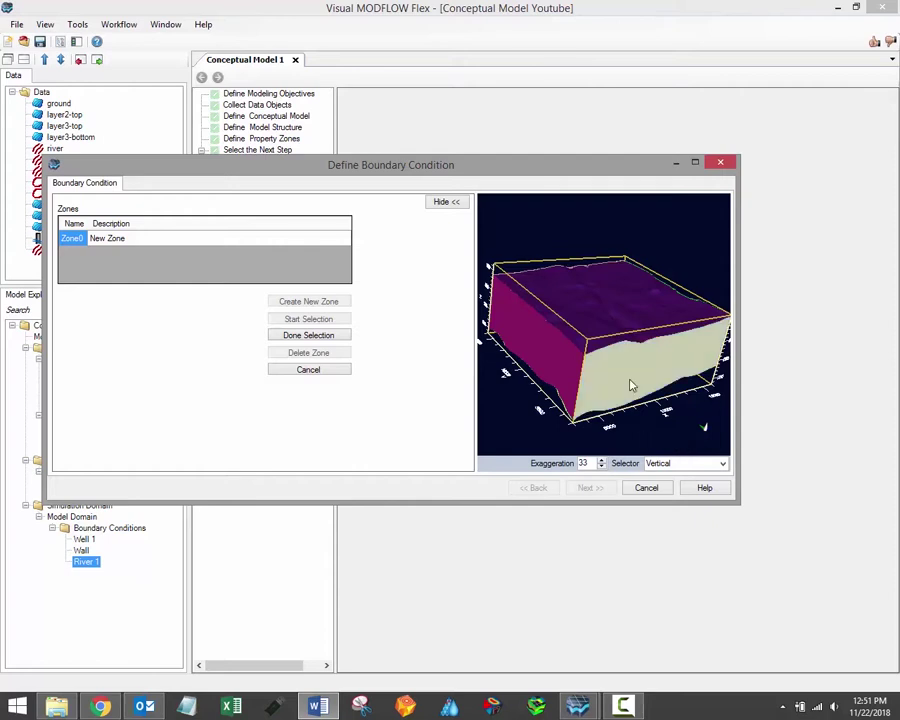
click(722, 463)
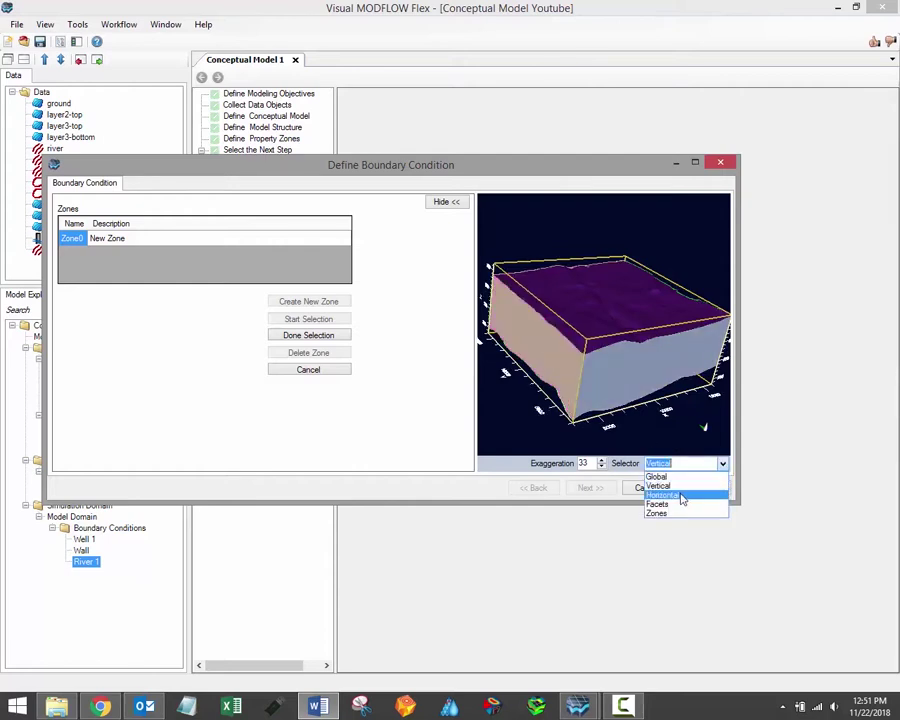
click(682, 496)
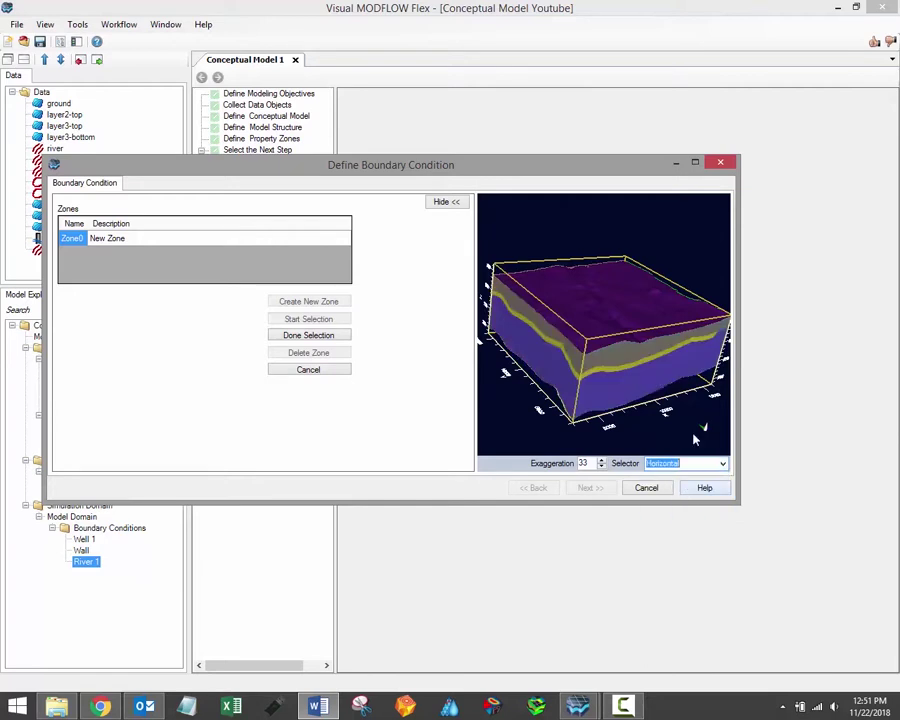
click(615, 368)
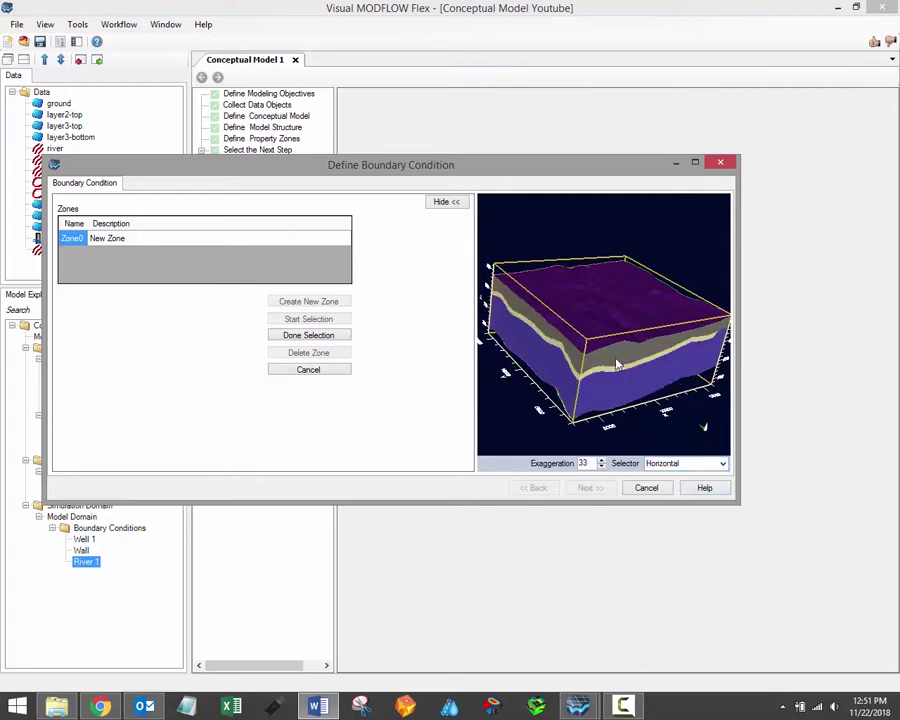
click(721, 464)
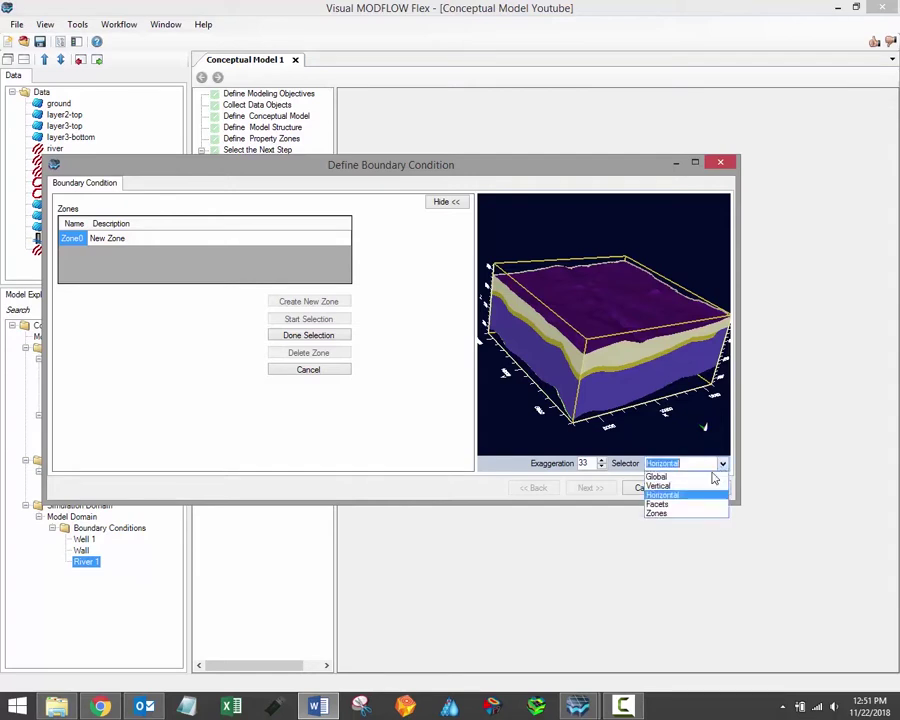
click(669, 504)
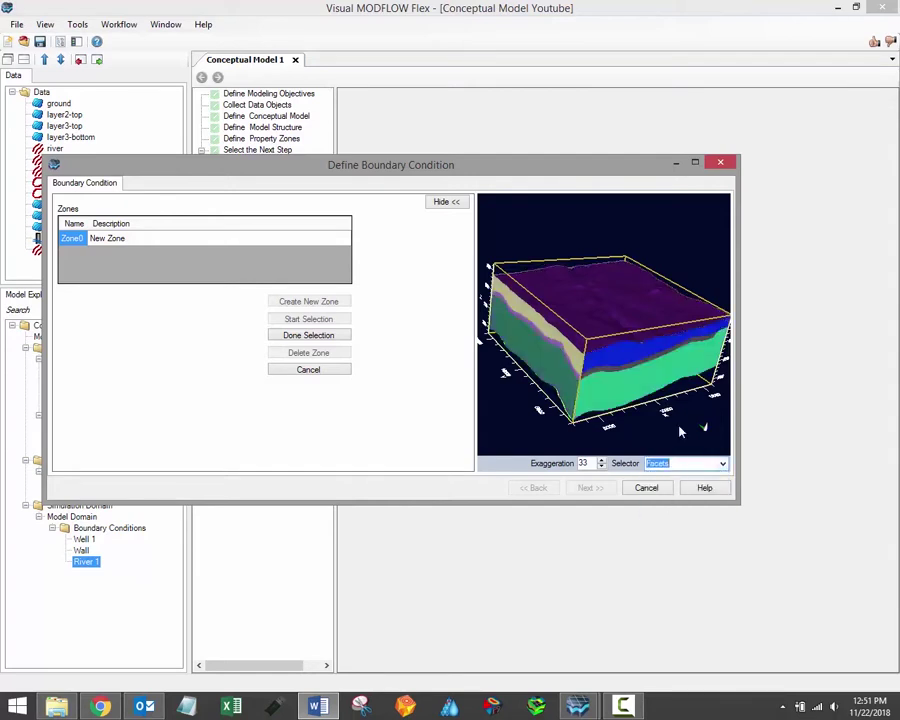
click(610, 378)
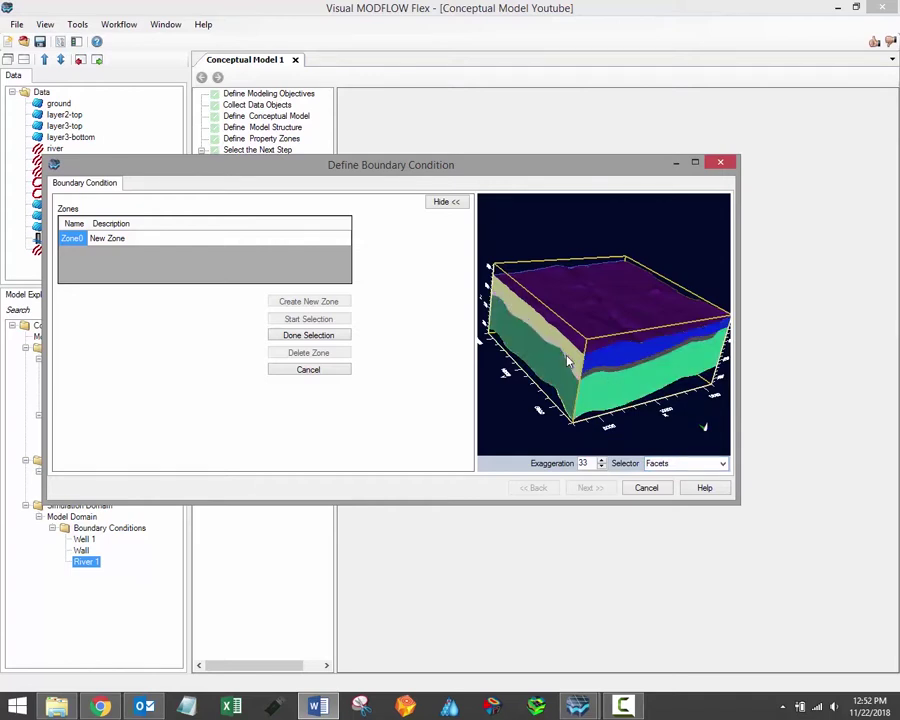
Finish the zone's face selection with the Vertical selector and proceed to the head attributes.
click(722, 463)
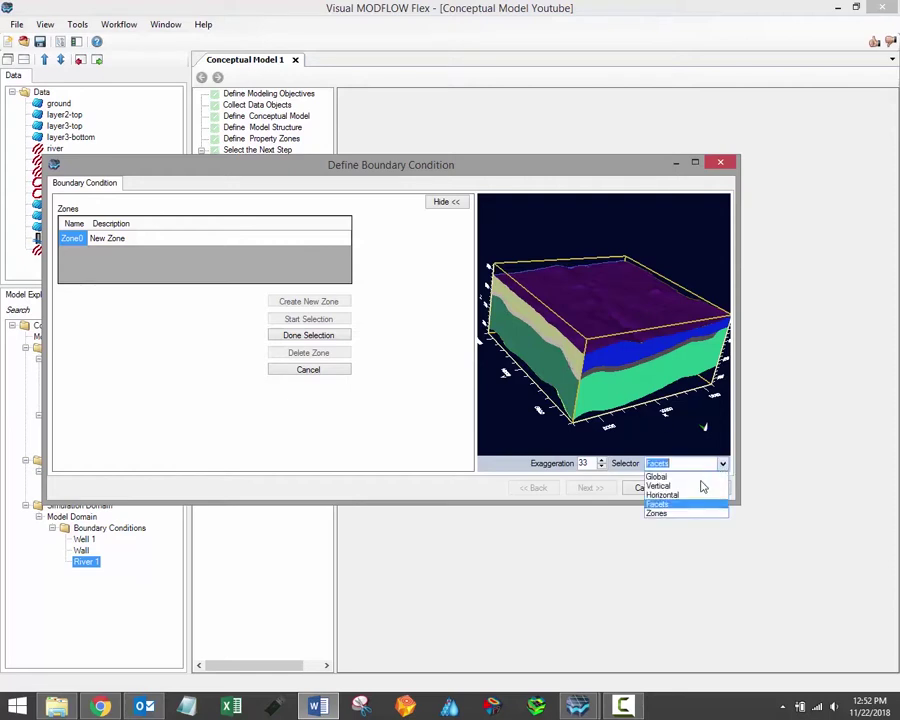
click(690, 488)
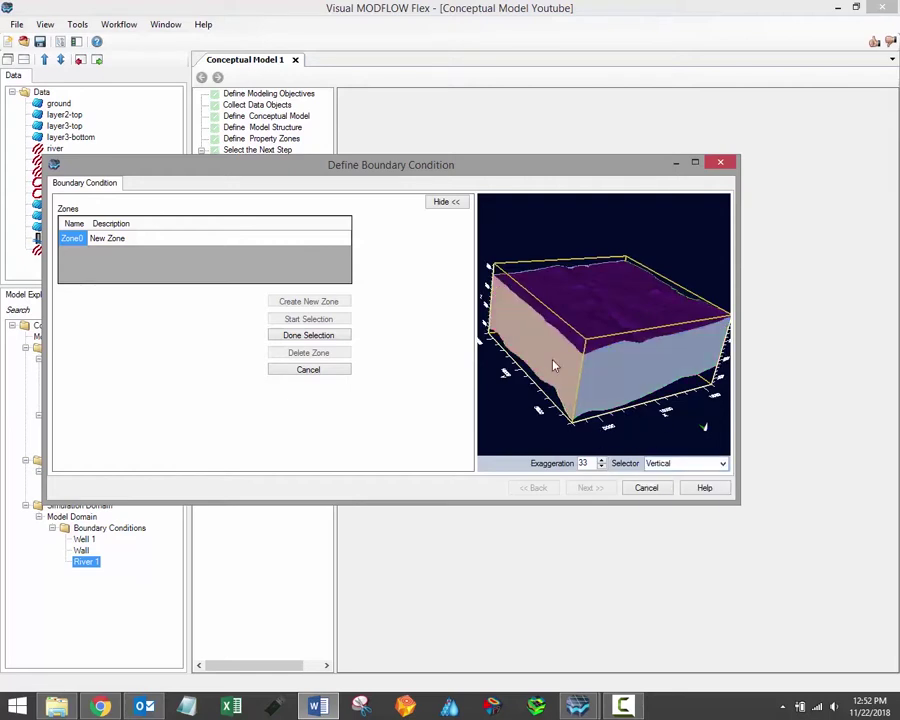
drag(515, 415, 545, 360)
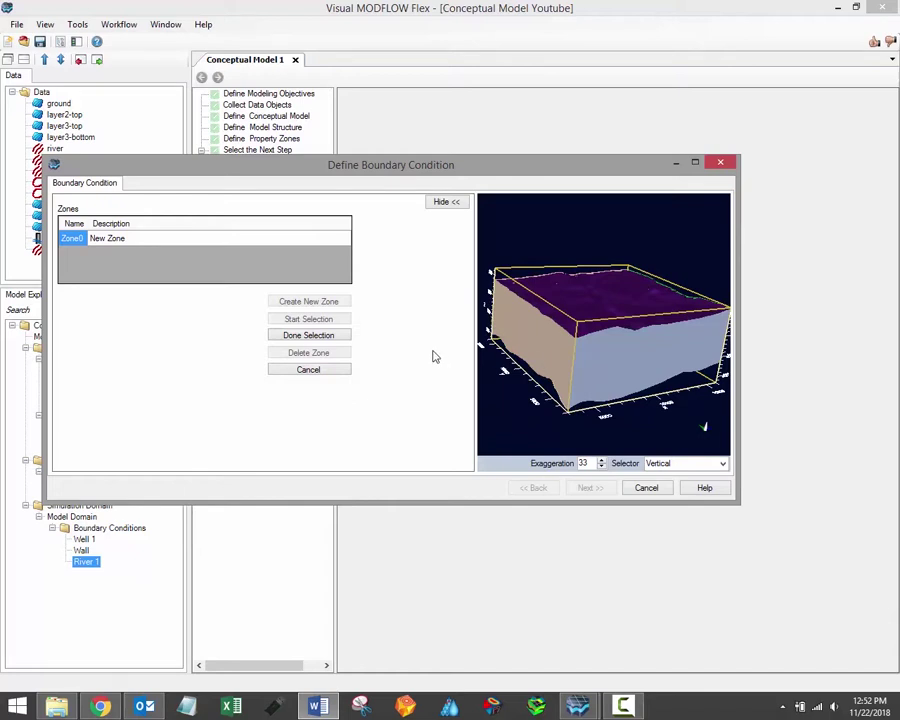
click(306, 336)
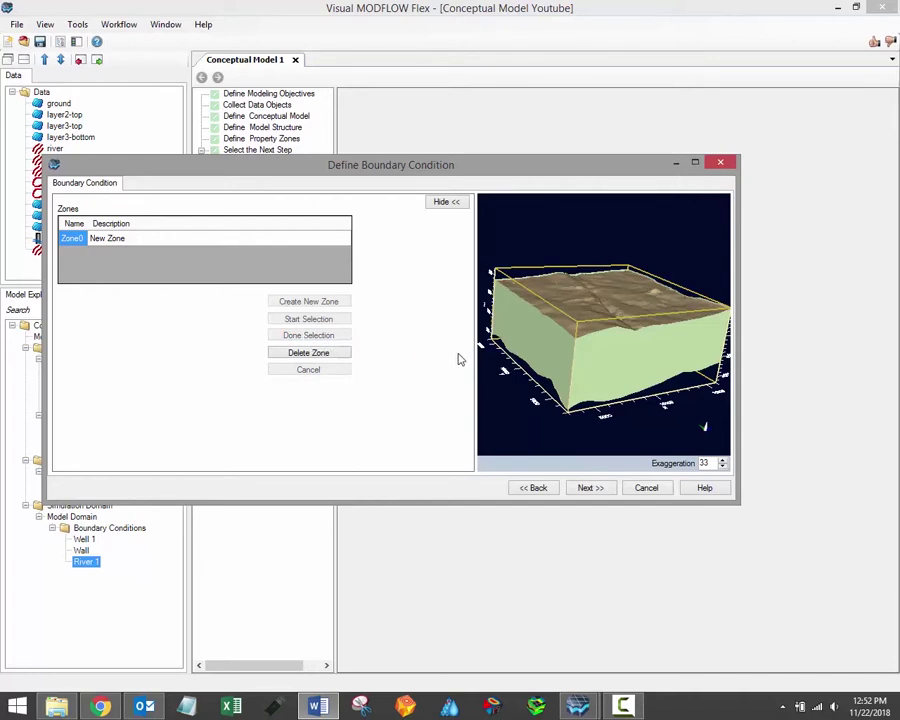
drag(527, 393, 505, 410)
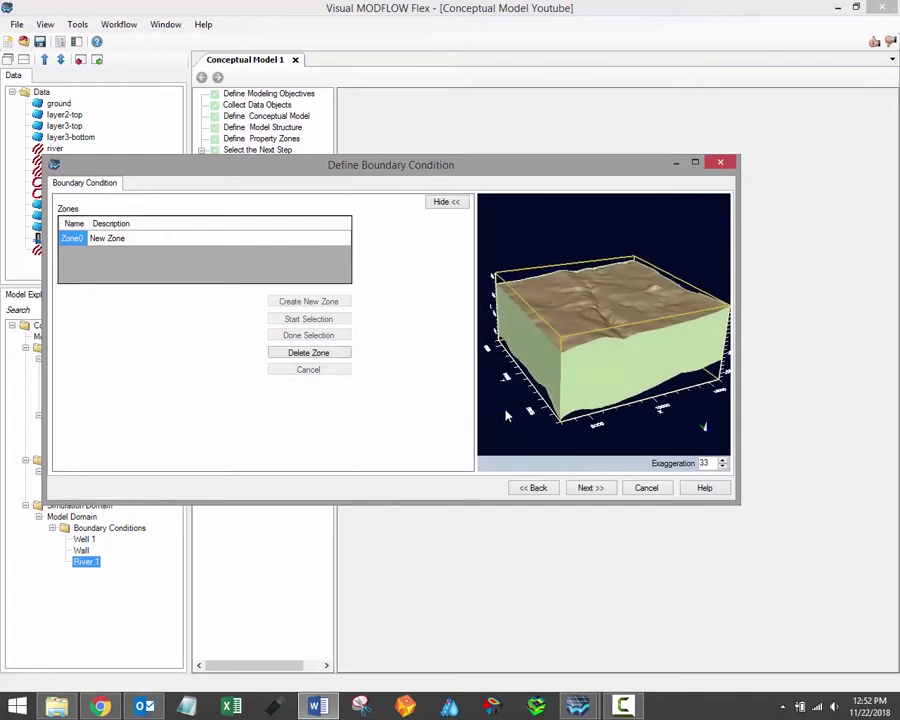
click(597, 490)
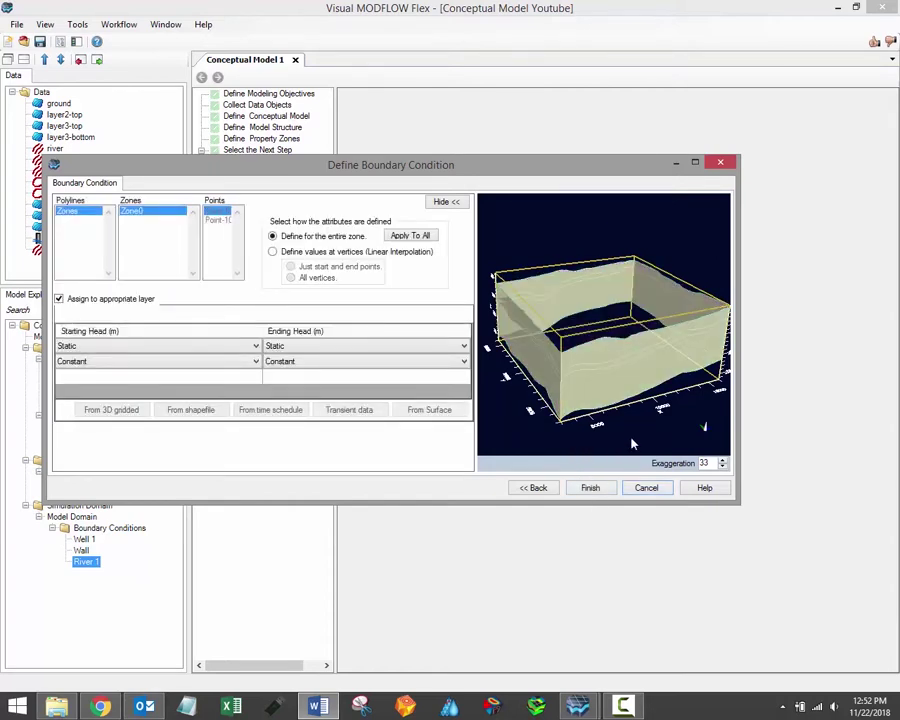
Set the zone's static, constant starting and ending heads to 200 m and create the constant head boundary condition.
drag(632, 443, 660, 431)
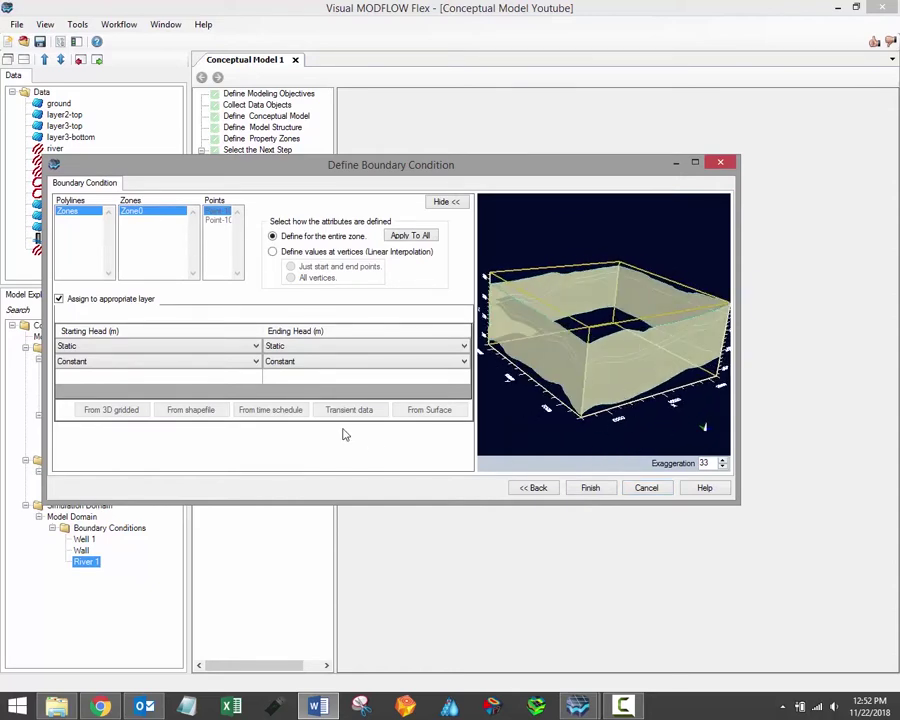
click(190, 380)
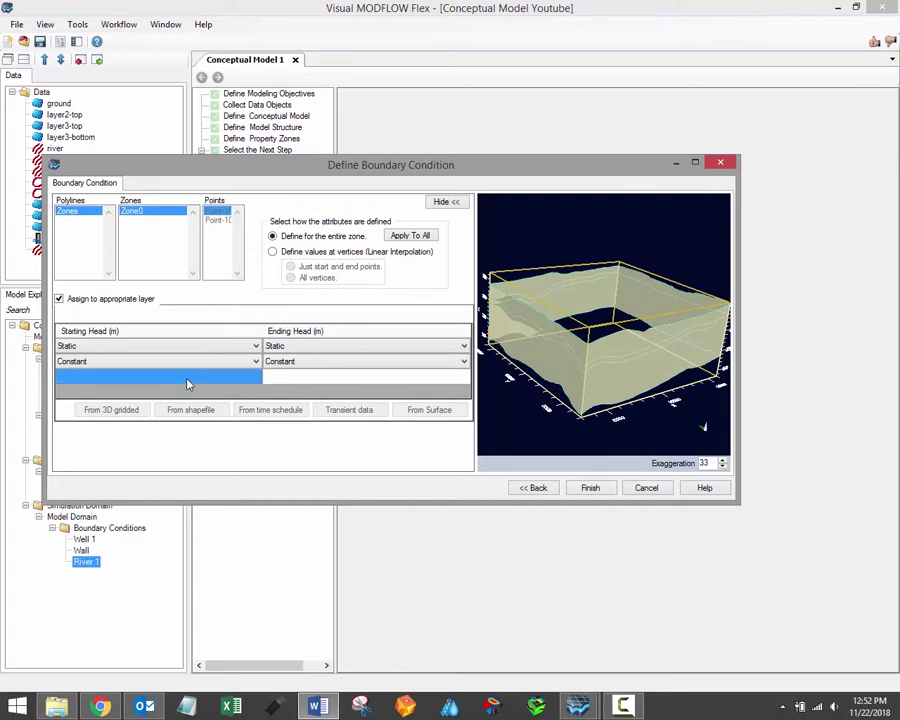
text(200)
click(345, 379)
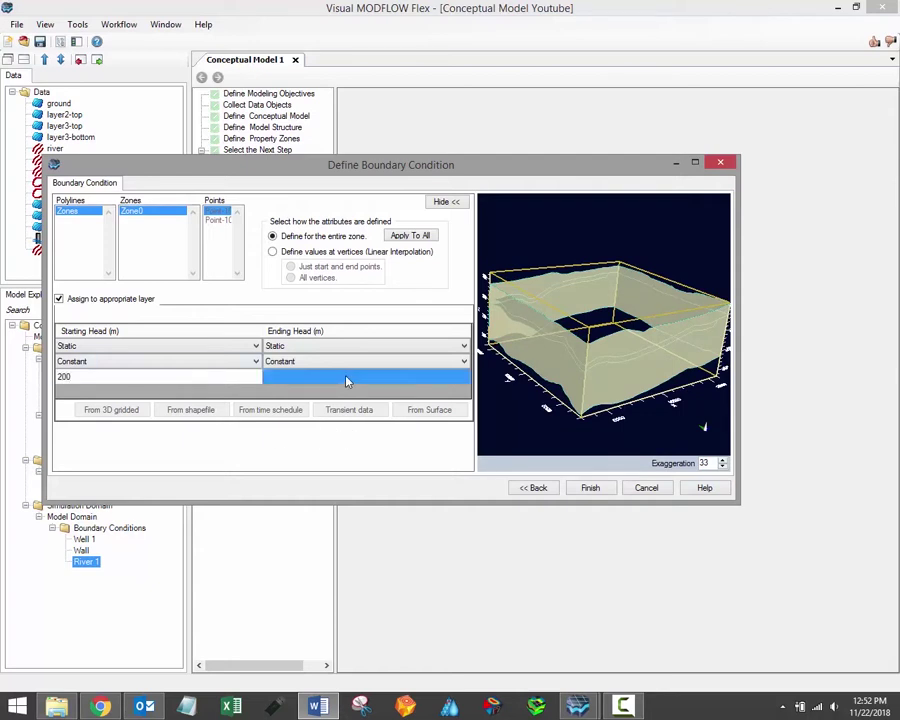
text(200)
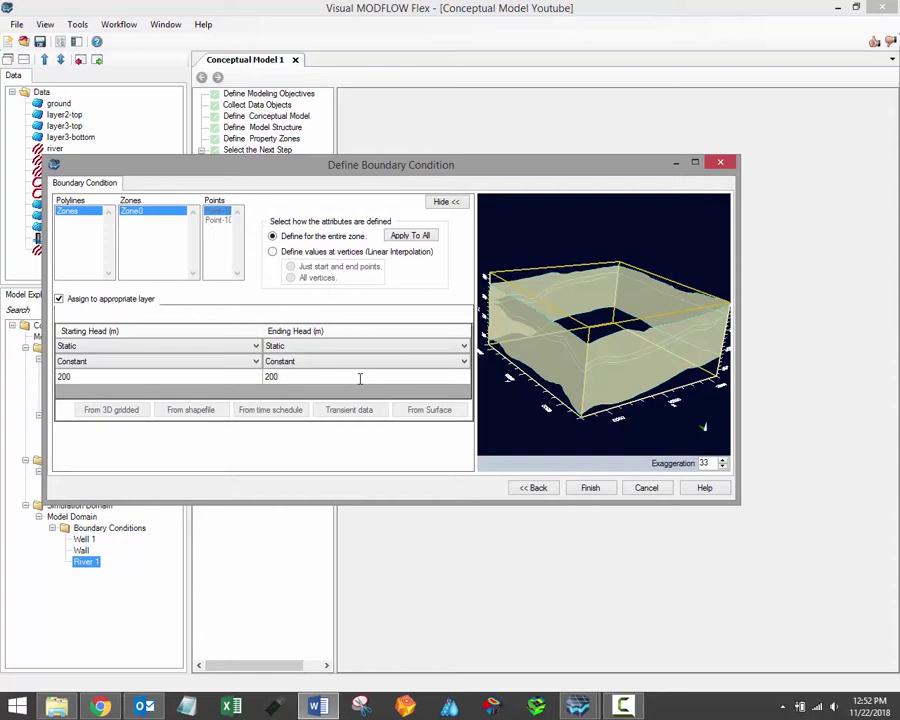
click(591, 489)
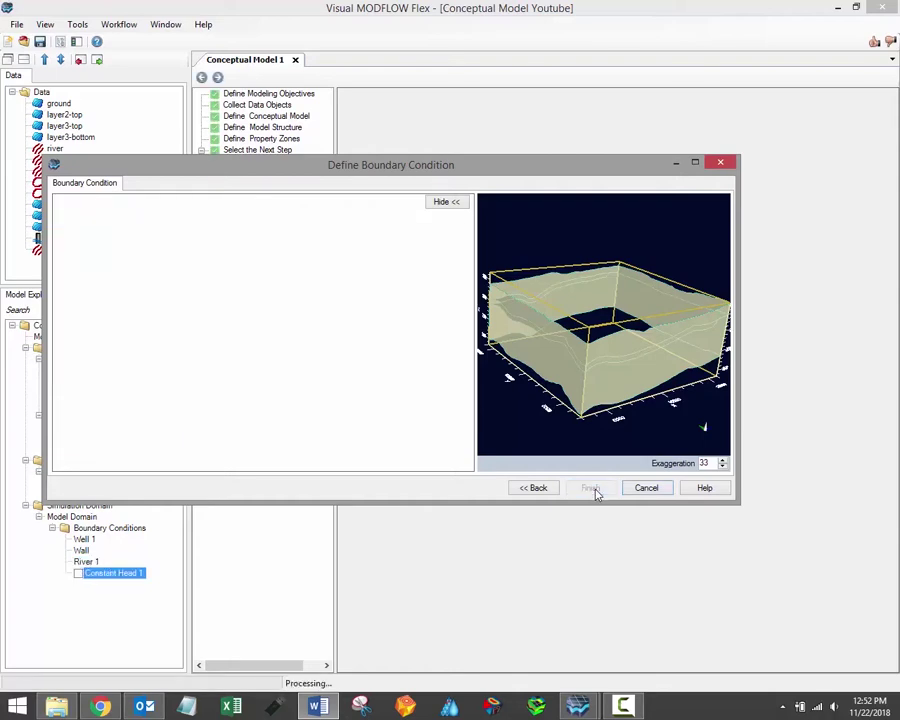